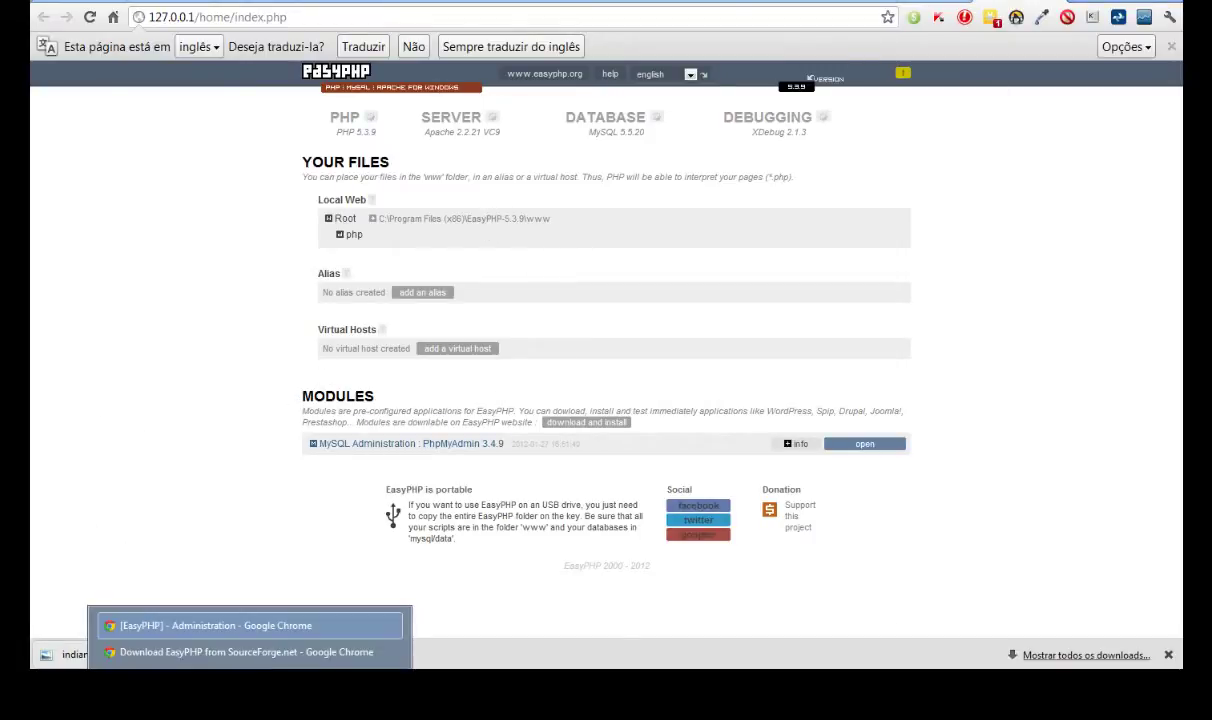
- Search for 'wordpress download' and go to the Portuguese WordPress download site
click(262, 654)
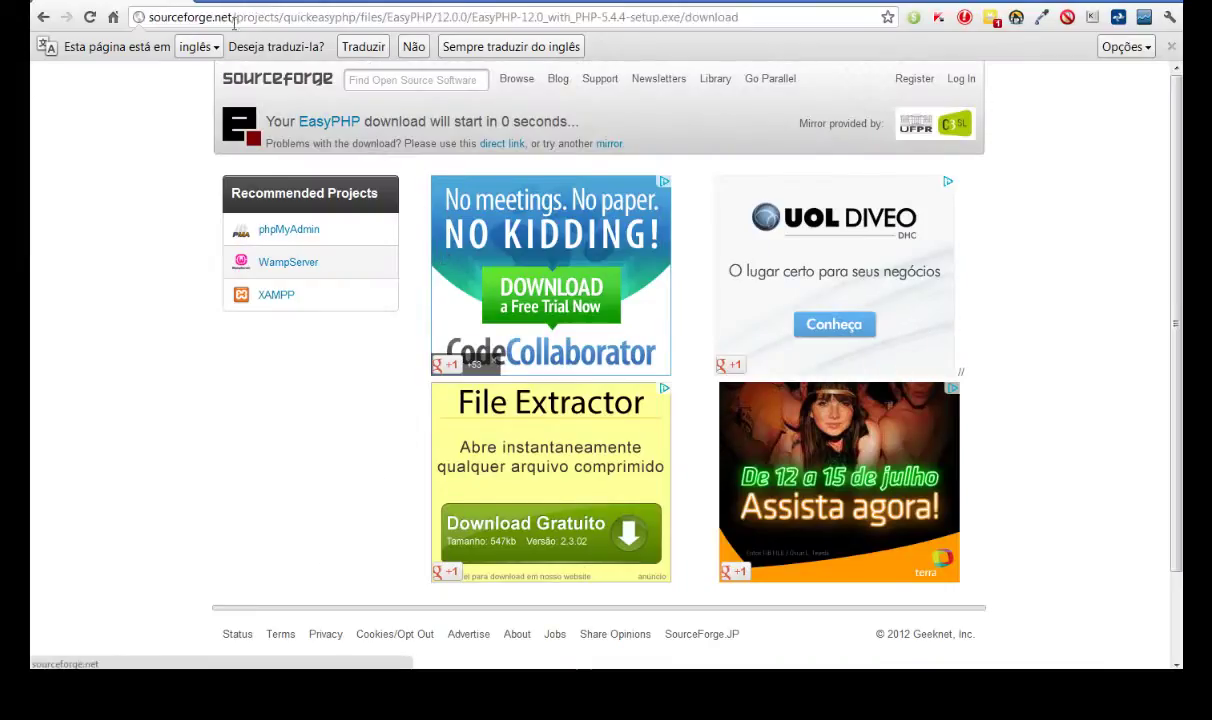
key(ctrl+t)
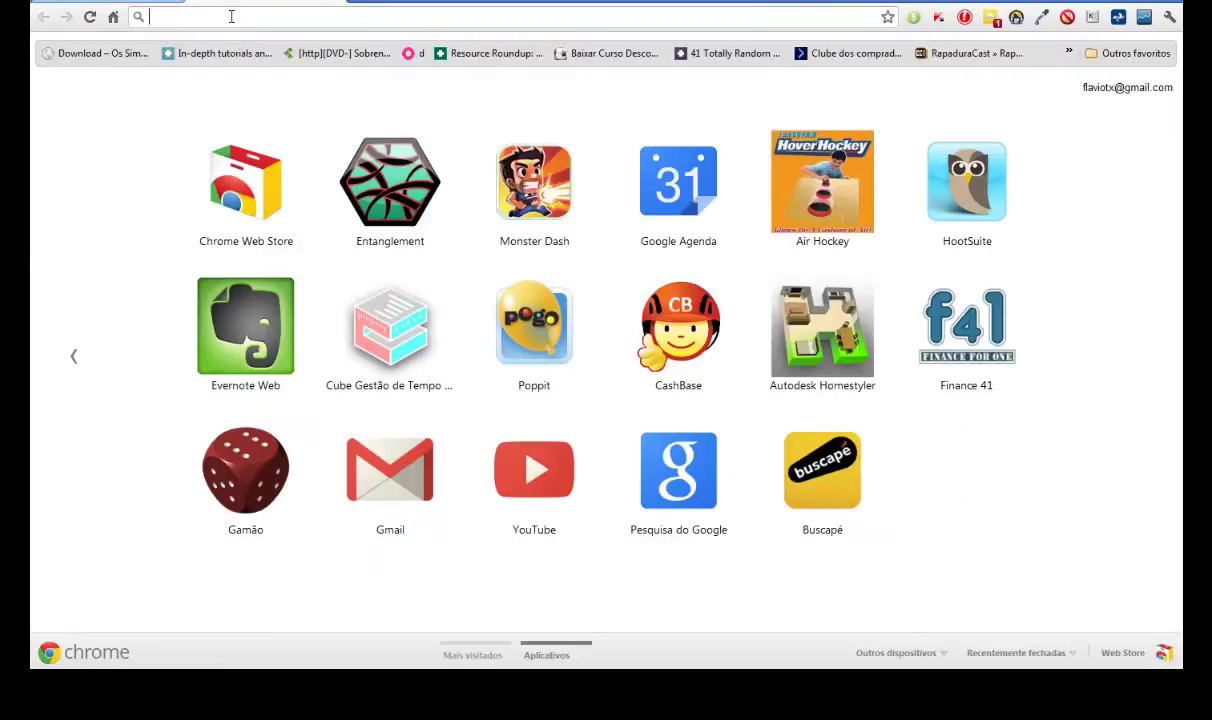
text(wordpress download)
key(Return)
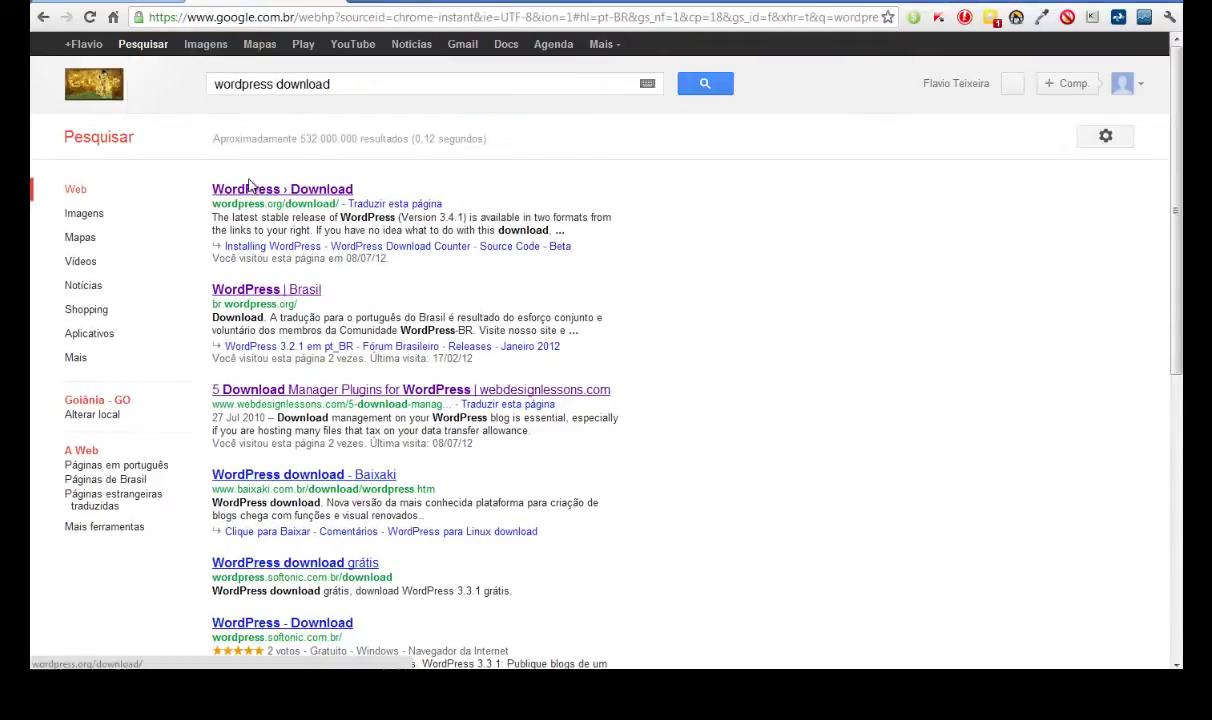
click(252, 188)
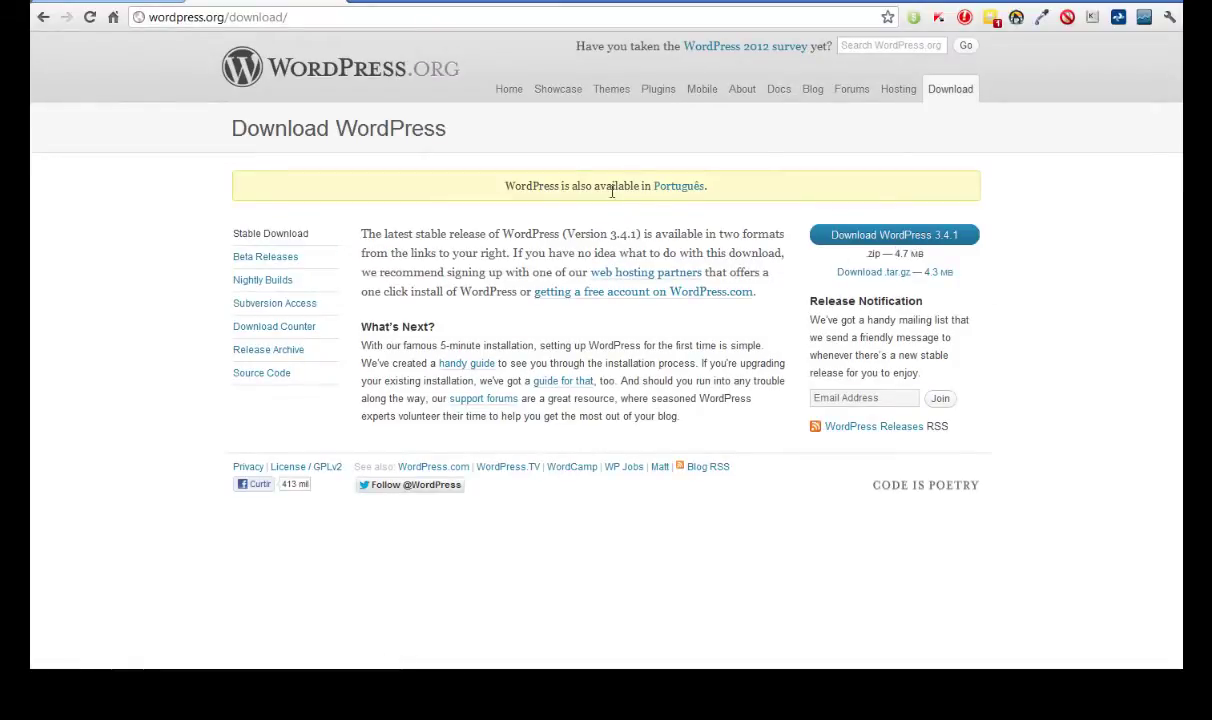
click(676, 190)
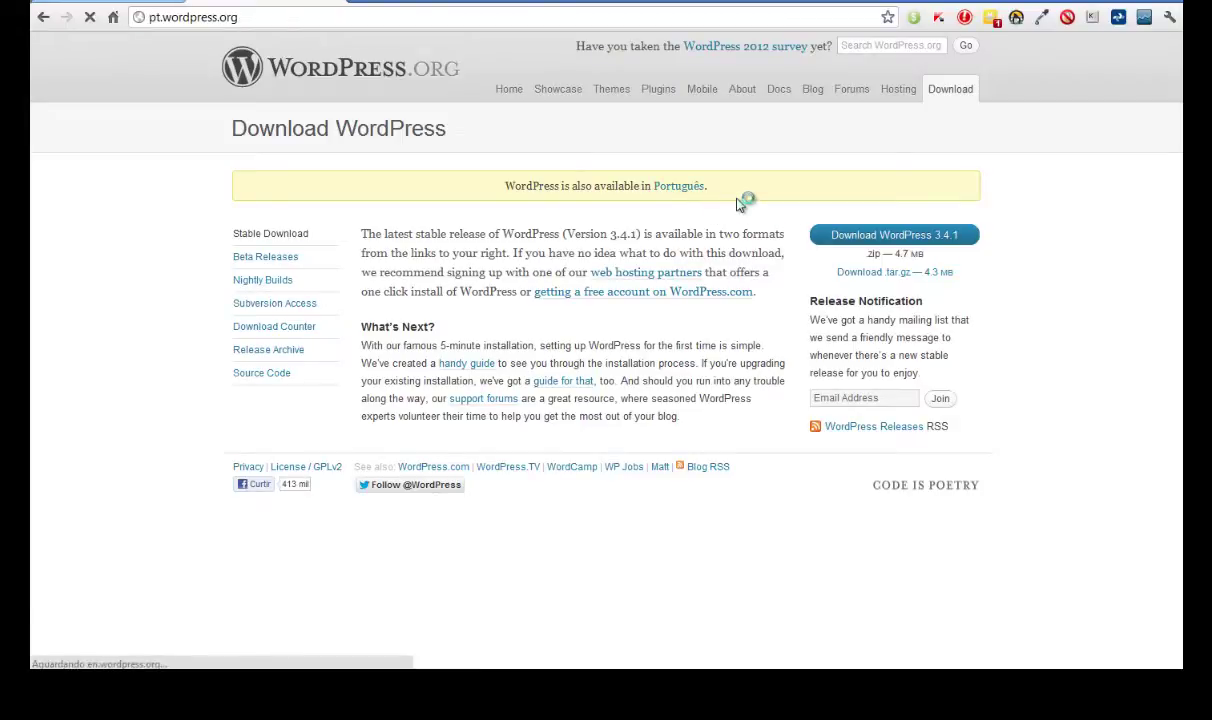
- Download the WordPress 3.4.1 zip and open it in WinRAR to show its wordpress folder
scroll(481, 327, down, 3)
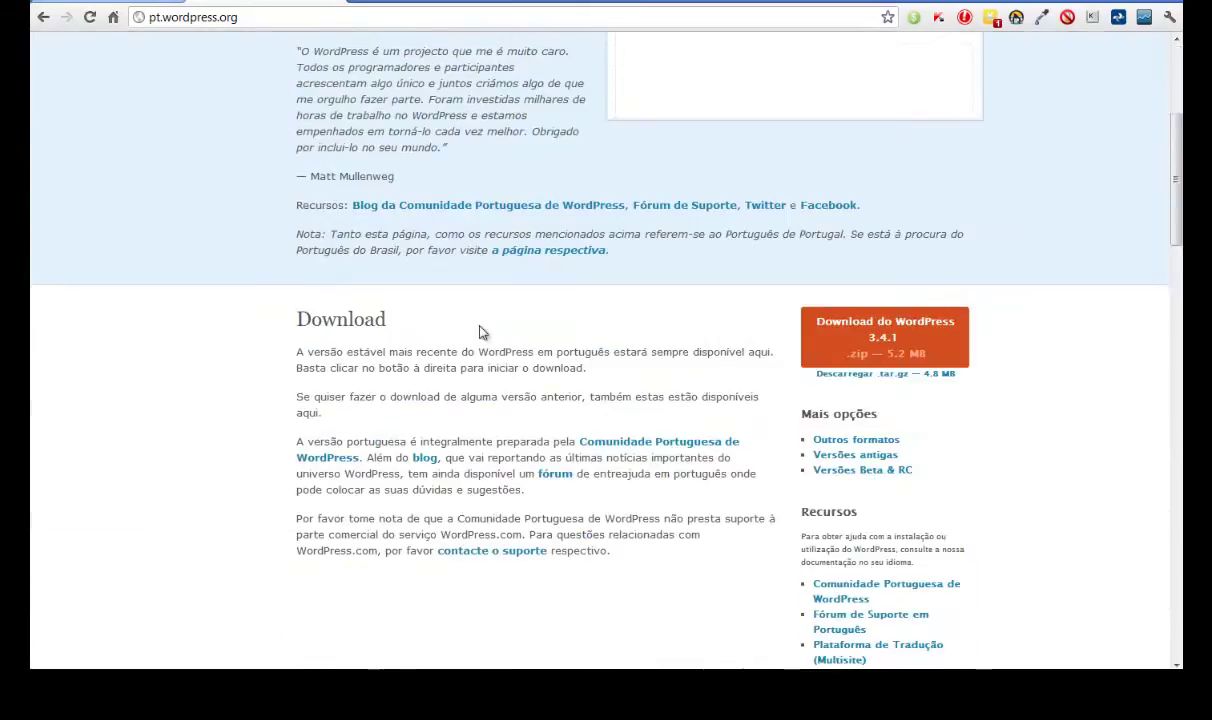
click(843, 318)
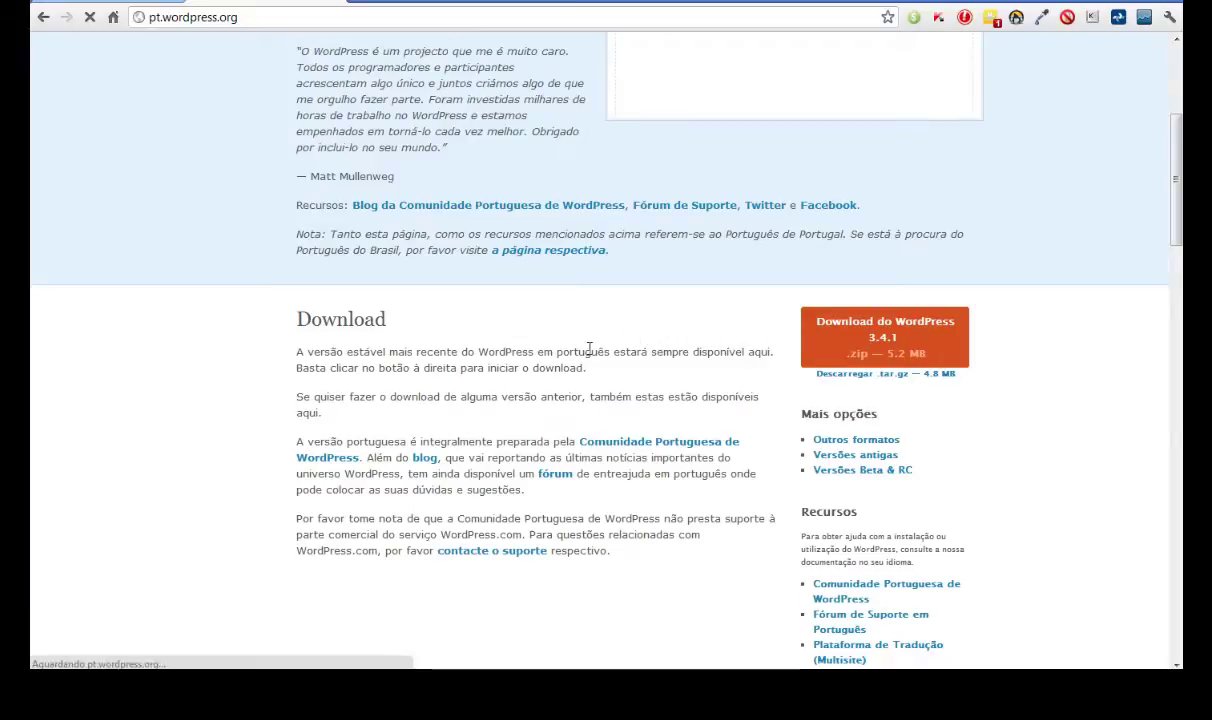
drag(612, 250, 637, 209)
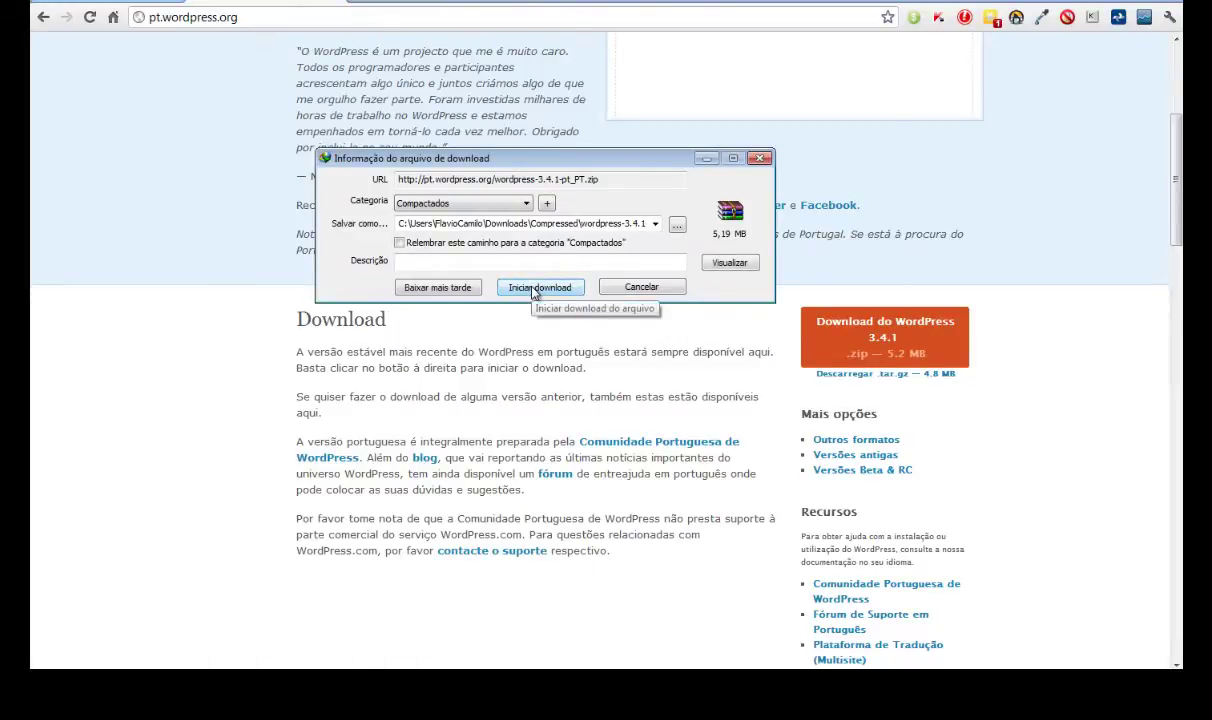
click(536, 288)
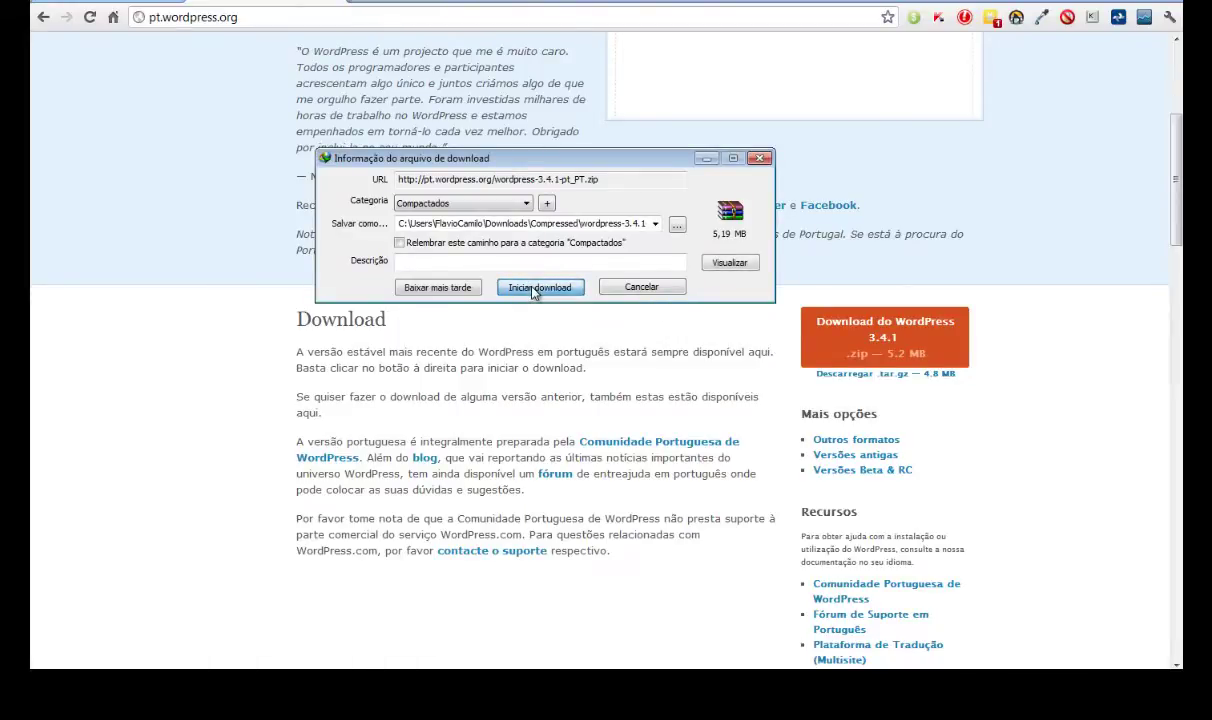
click(478, 367)
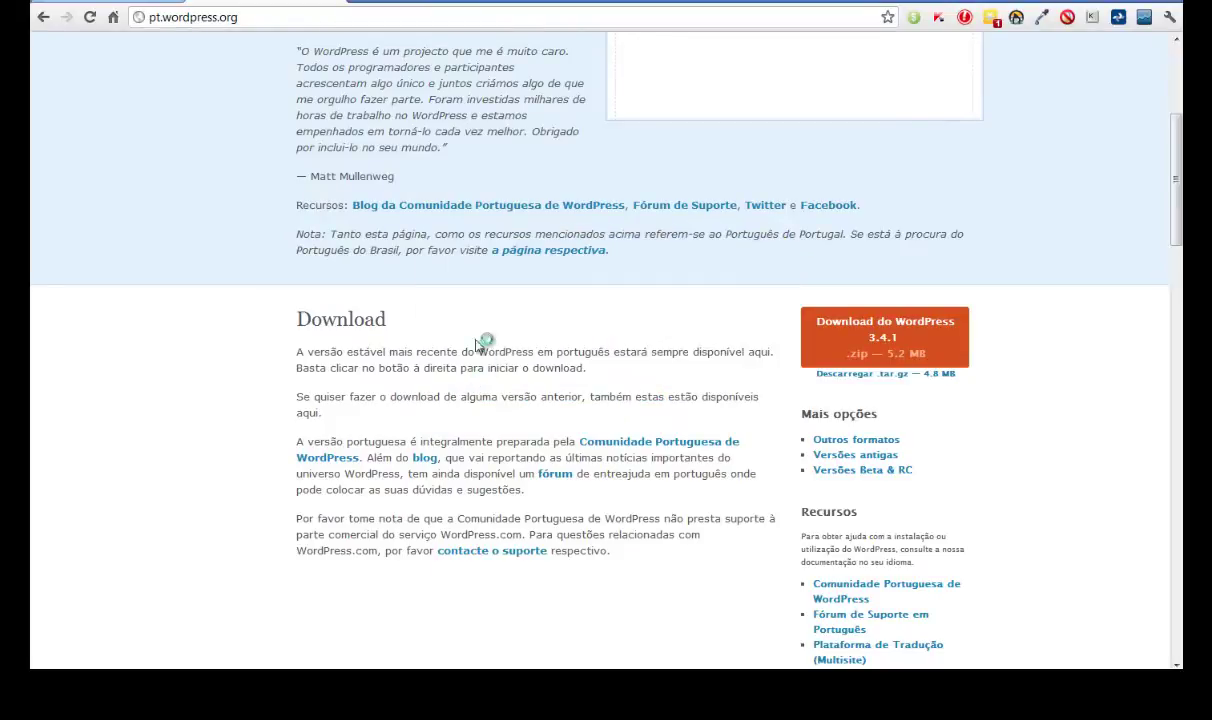
double_click(463, 189)
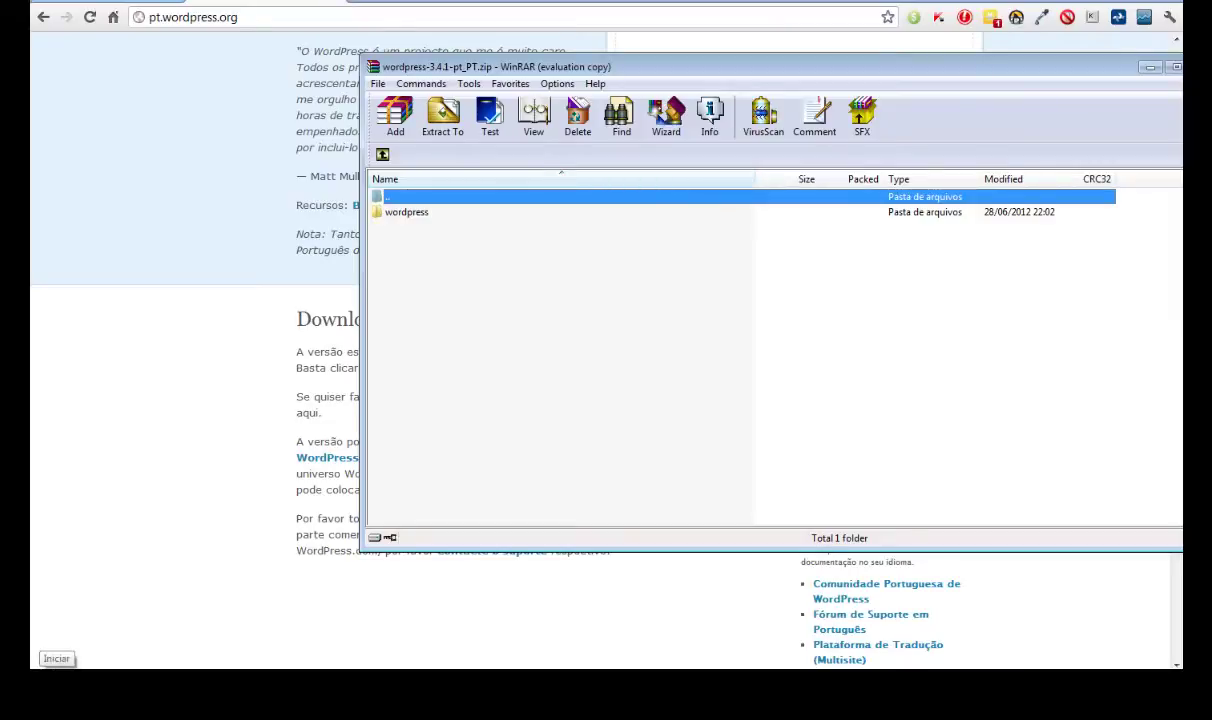
click(35, 665)
- Browse to Disco Local (C:) > Arquivos de Programas (x86) > EasyPHP-5.3.9 > www in Explorer
click(283, 488)
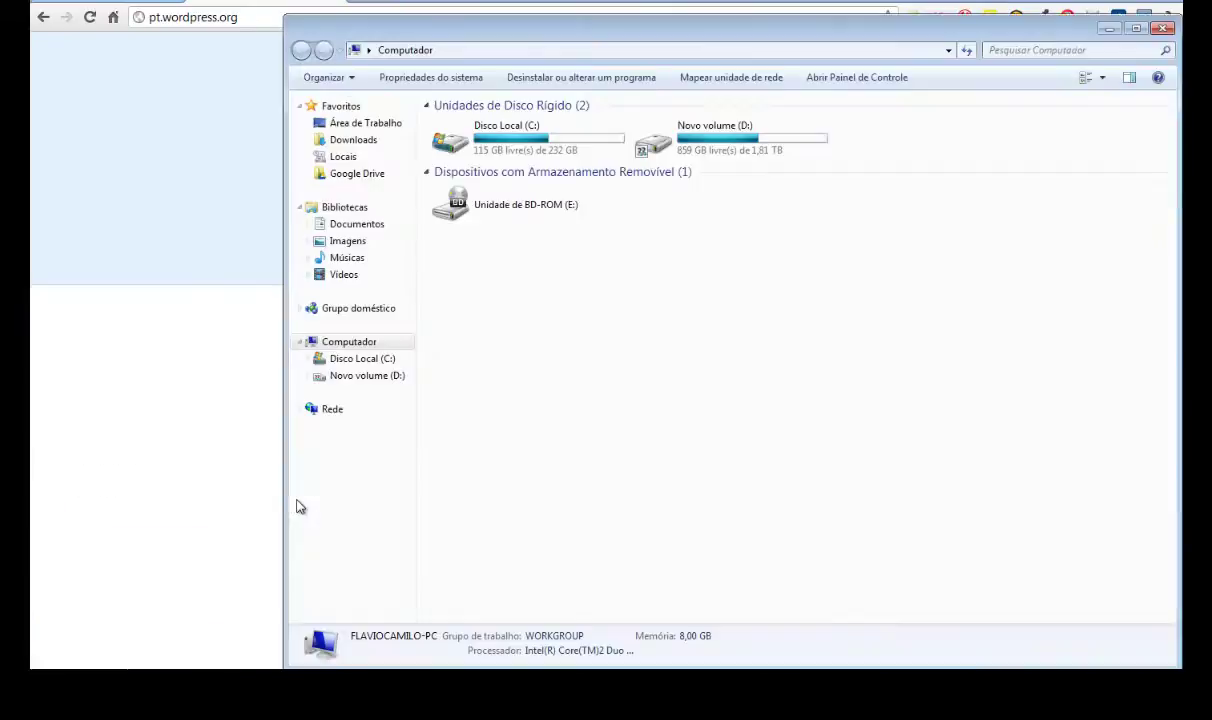
double_click(530, 150)
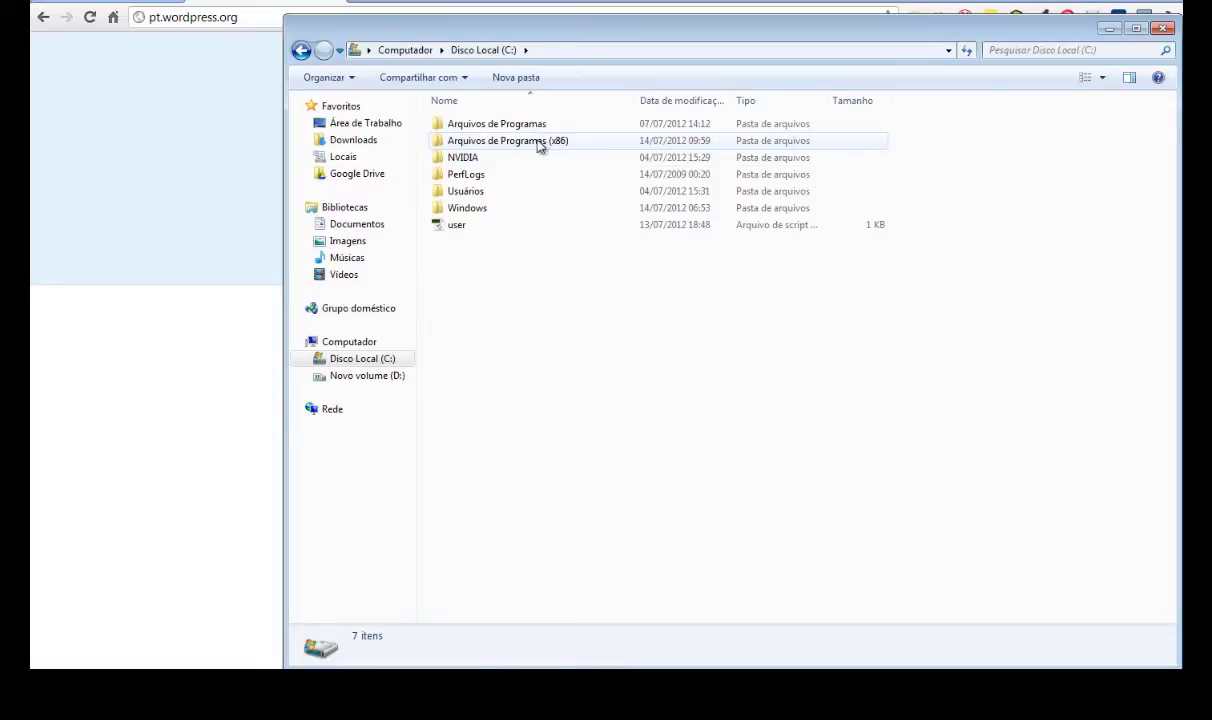
click(538, 145)
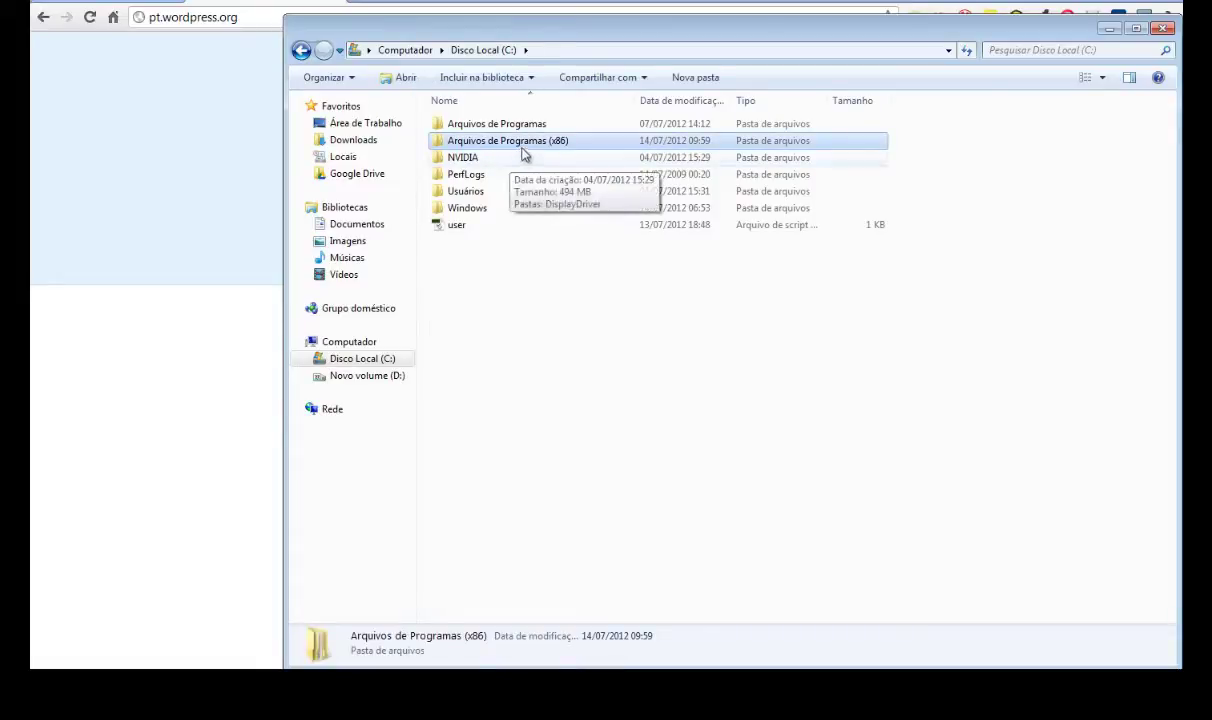
double_click(520, 148)
click(482, 259)
double_click(482, 259)
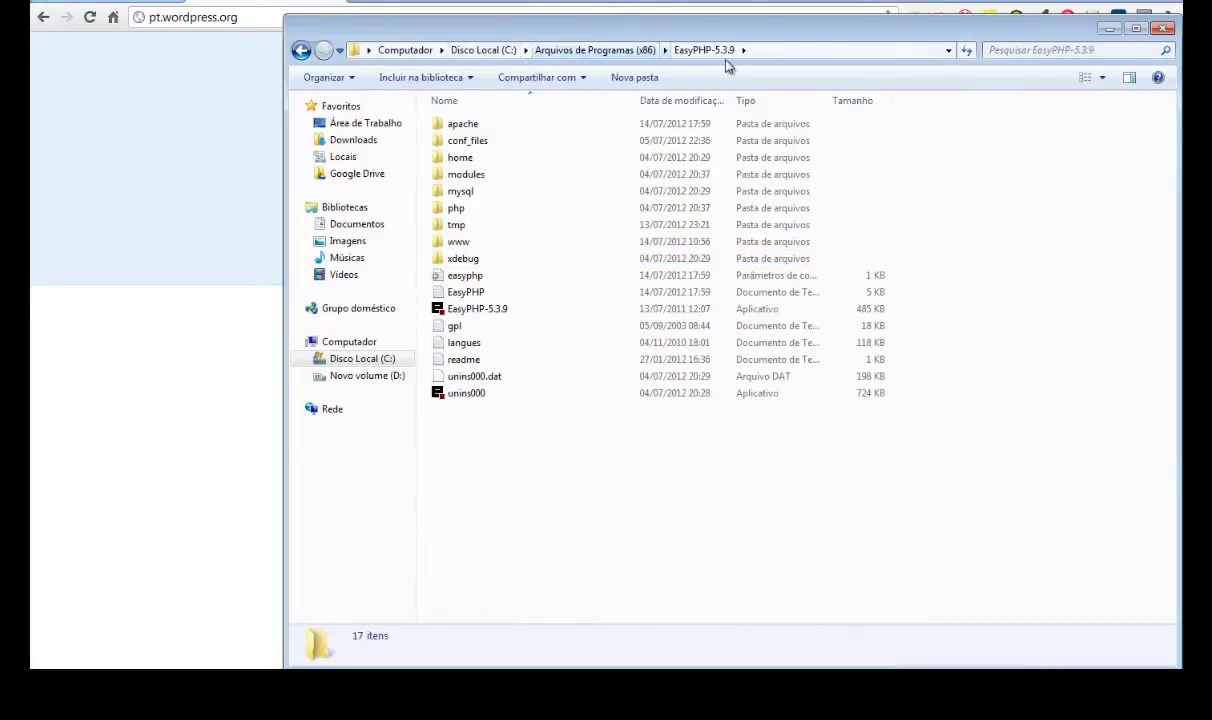
double_click(458, 247)
drag(447, 49, 482, 226)
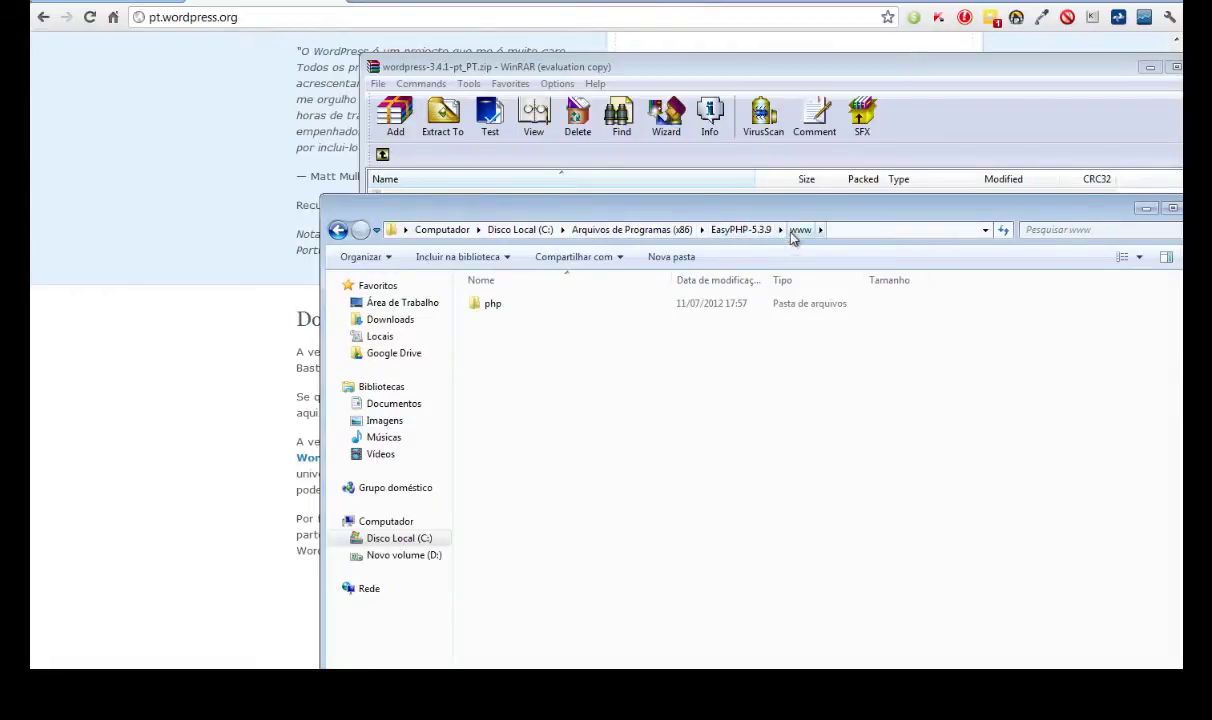
- Create a new folder named 'blog' in EasyPHP's www folder
click(668, 259)
text(blo)
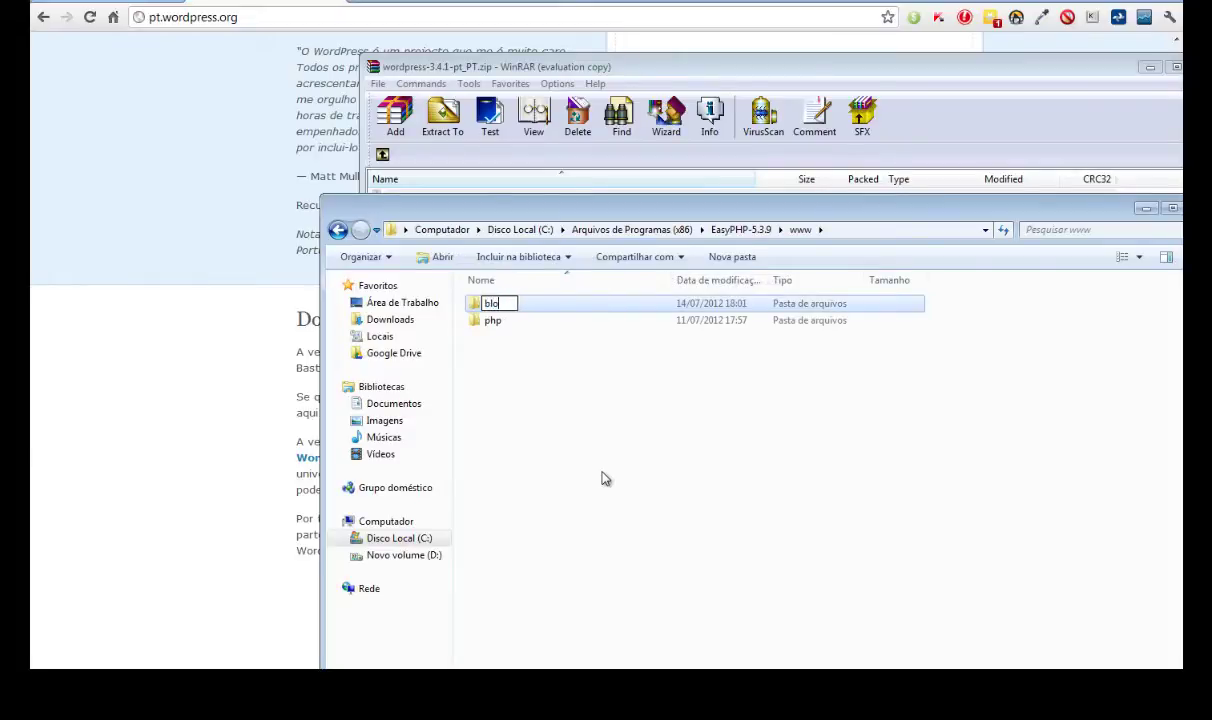
text(g)
key(Return)
key(Return)
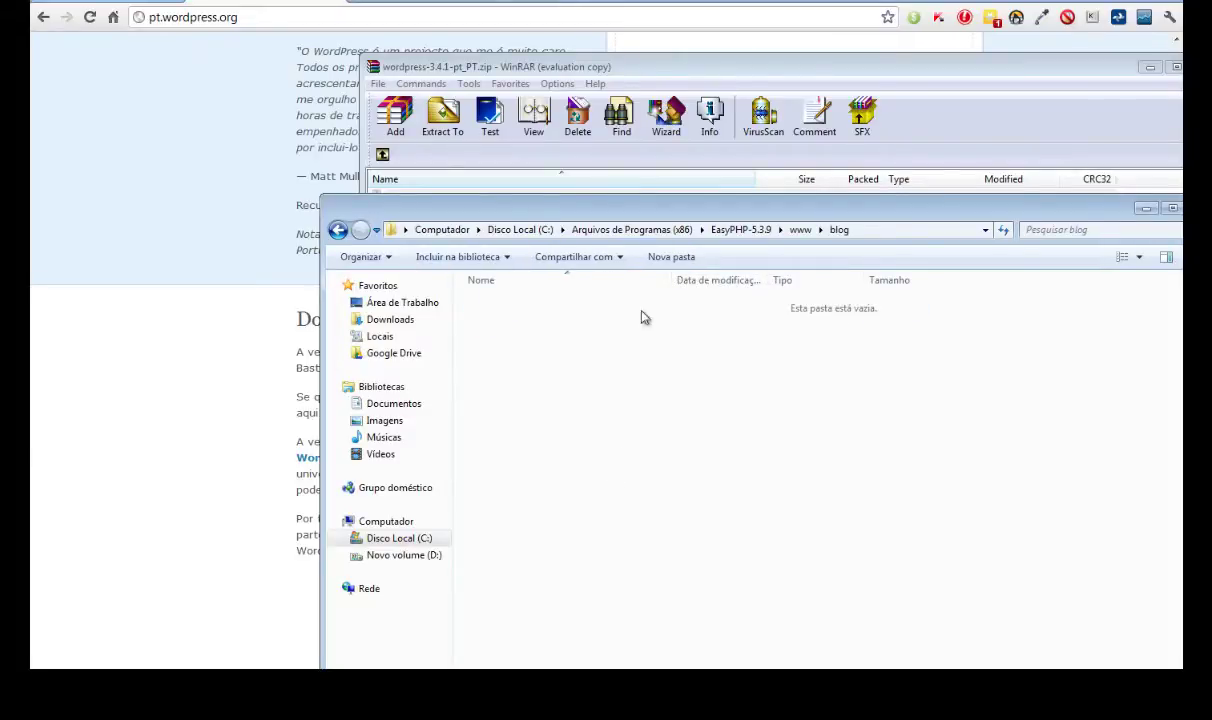
- Select all files in the archive's wordpress folder and drag them into blog to extract
drag(612, 75, 904, 79)
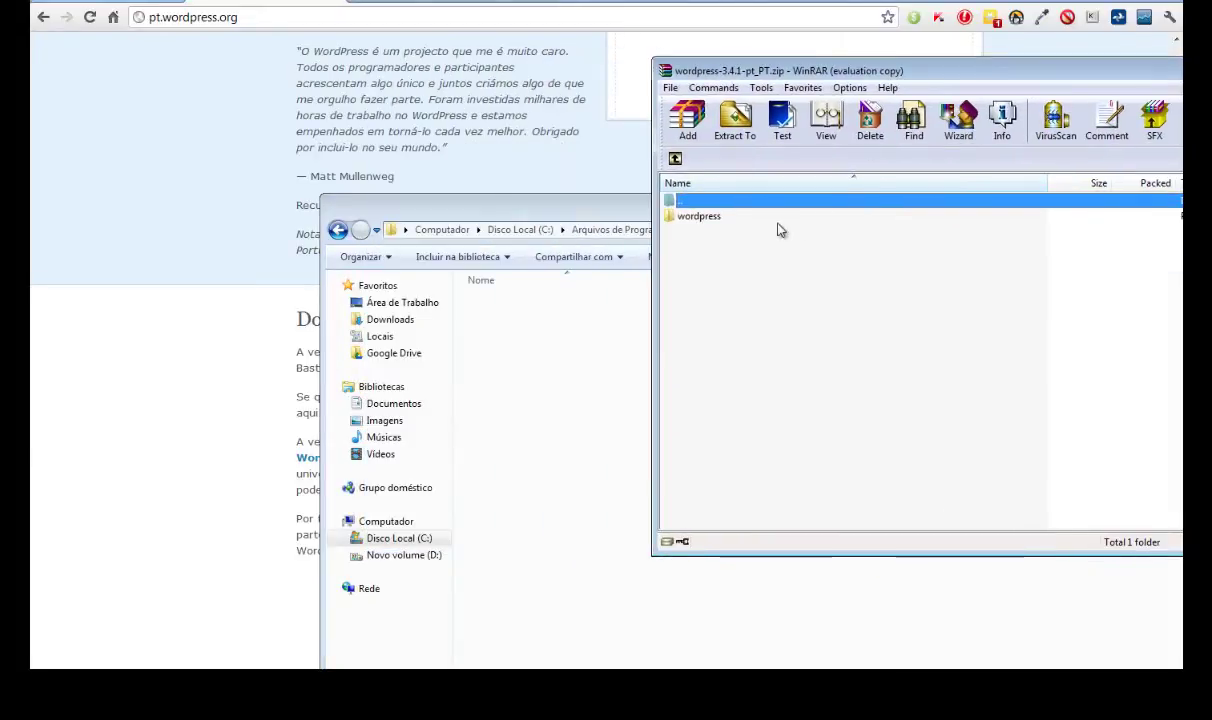
double_click(700, 219)
click(690, 218)
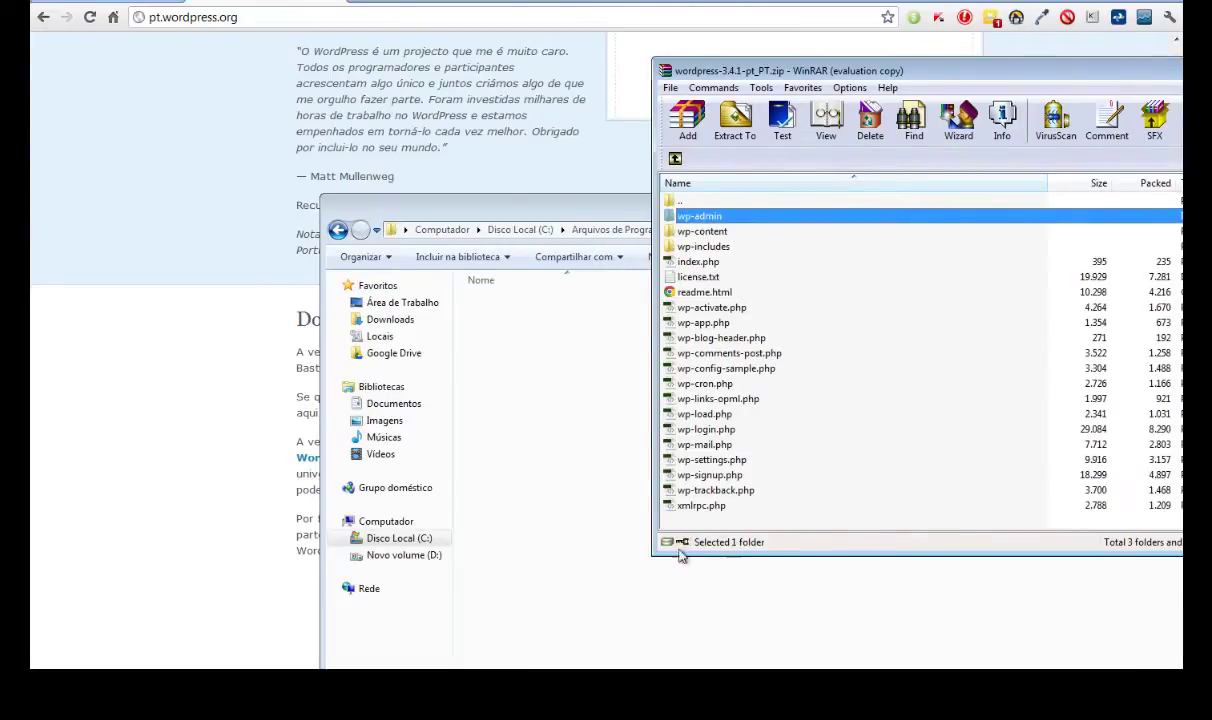
key(ctrl+a)
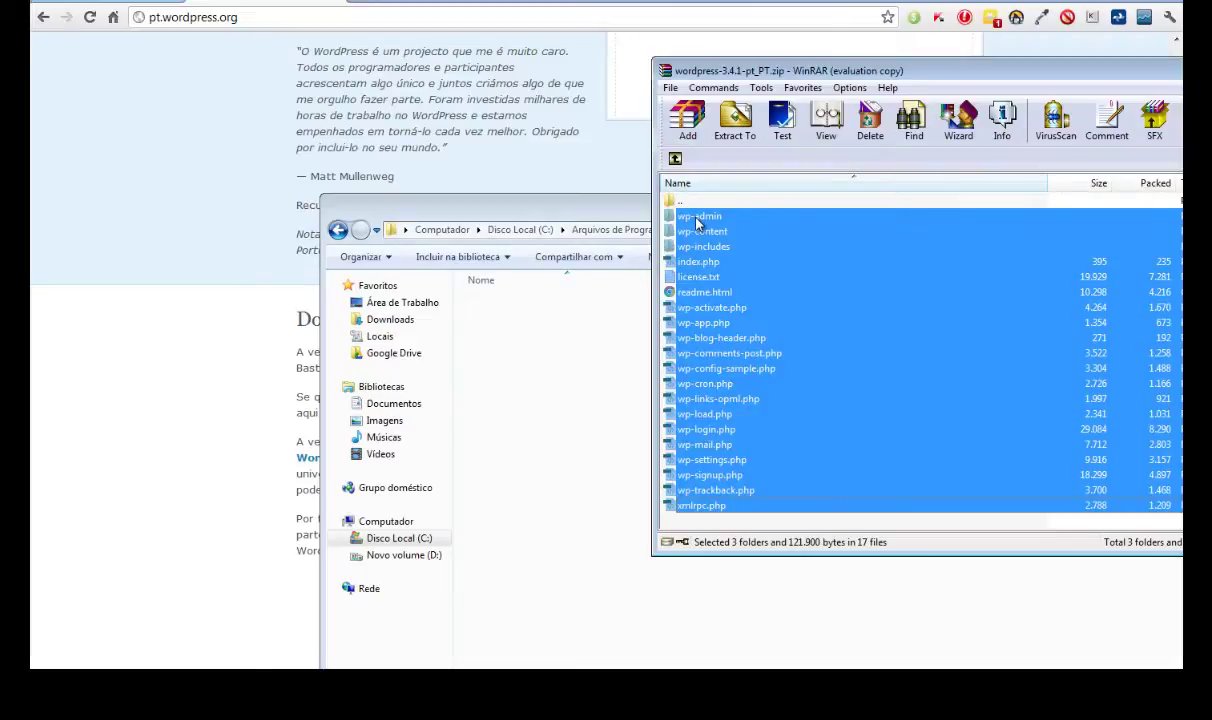
drag(697, 222, 522, 420)
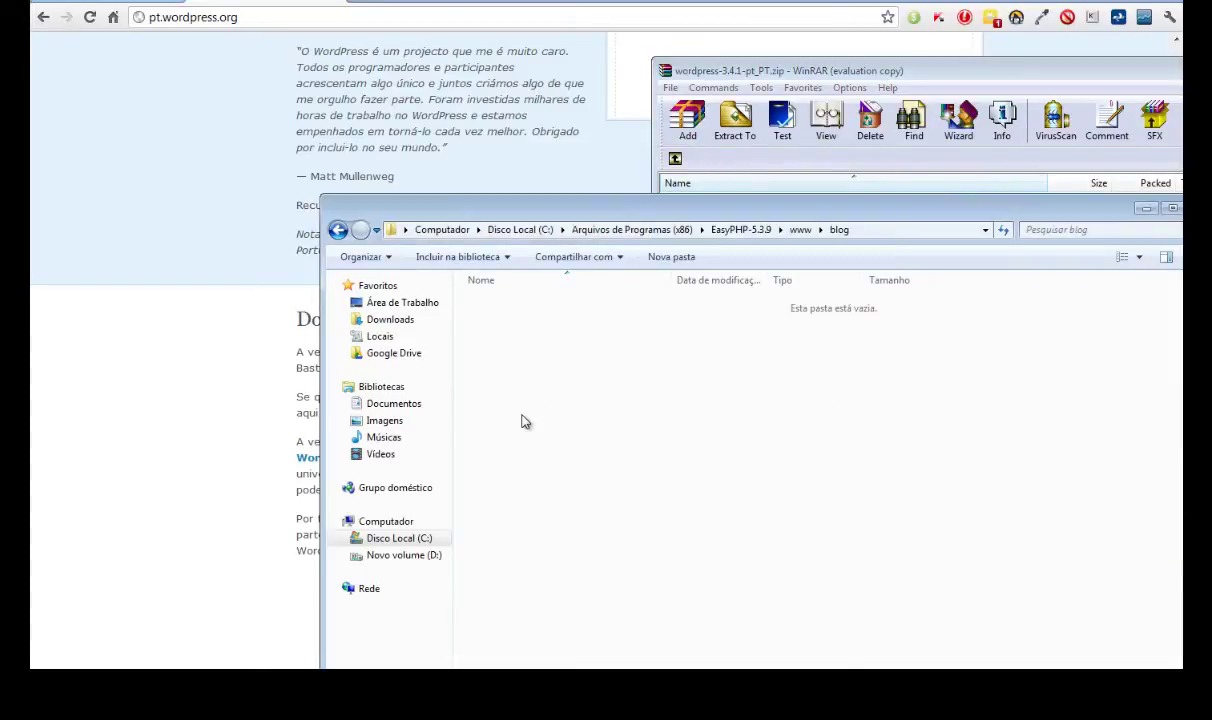
- Load localhost/blog in Chrome and start creating the WordPress configuration file
click(134, 240)
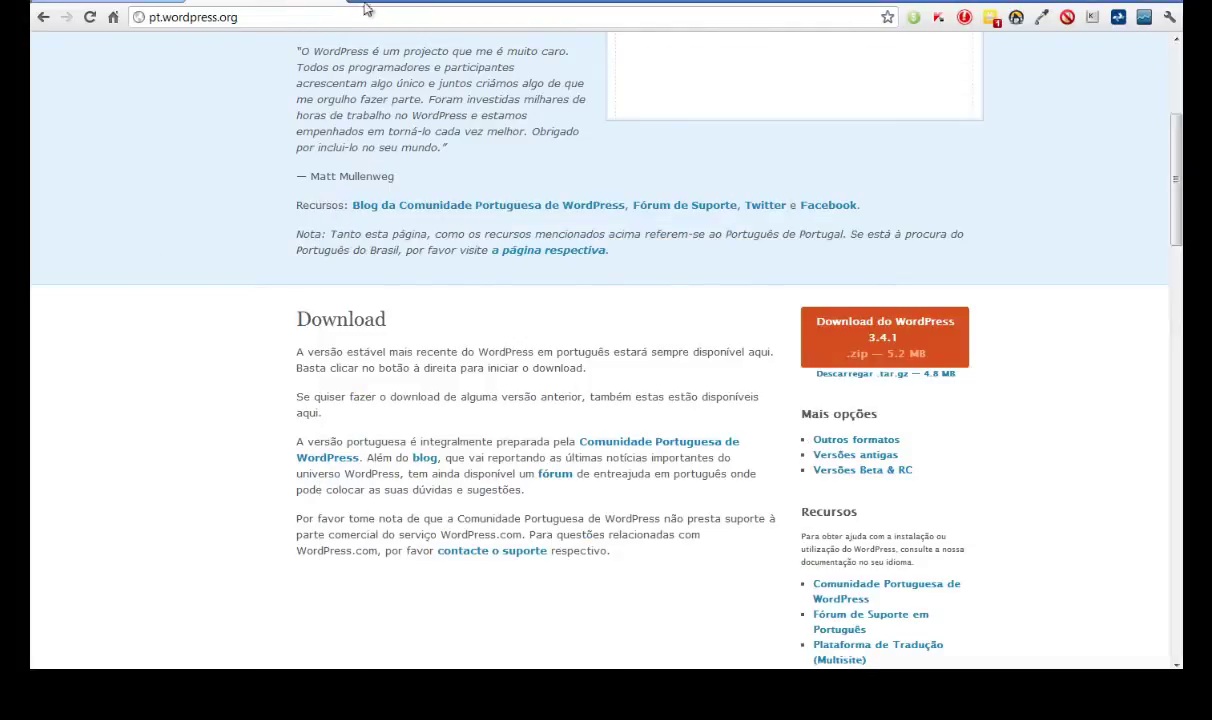
click(309, 17)
text(localhost)
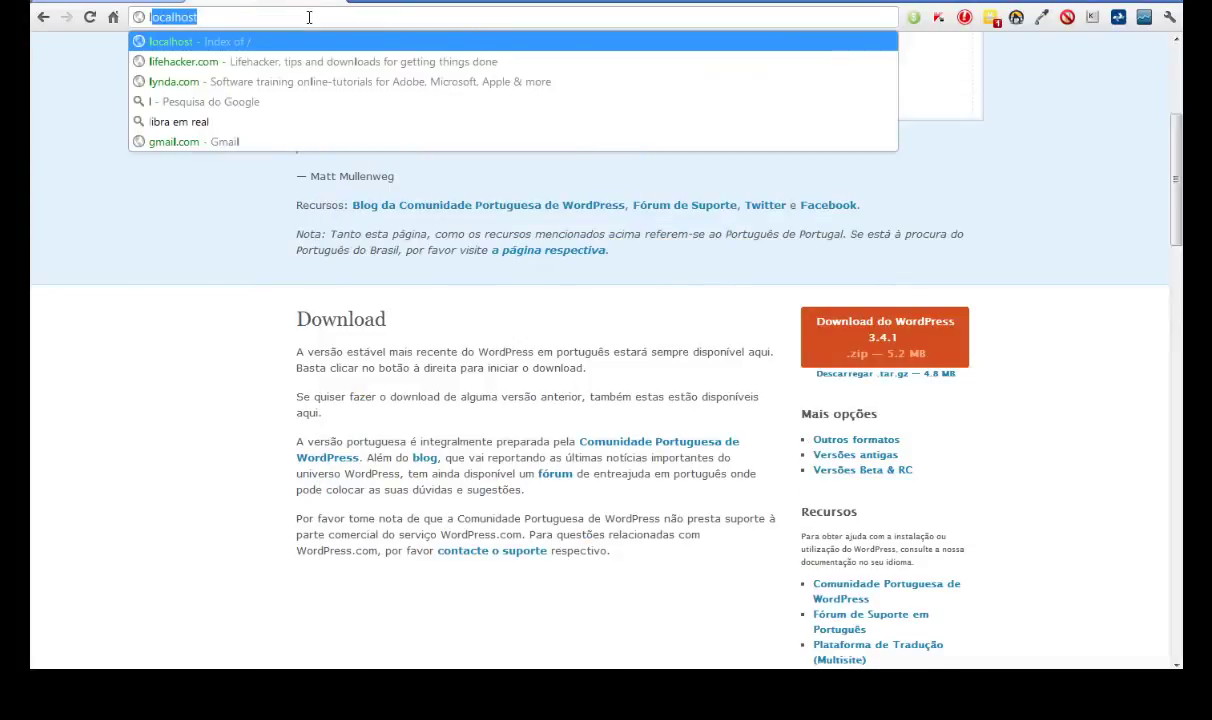
key(Return)
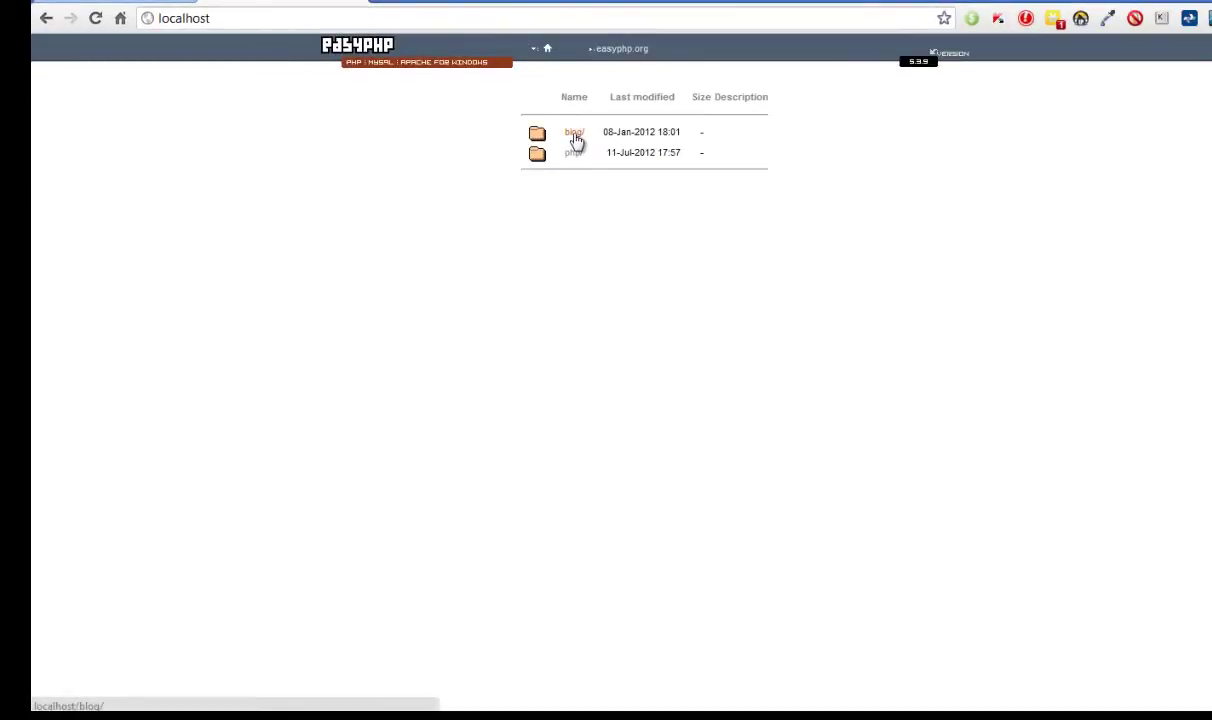
click(575, 141)
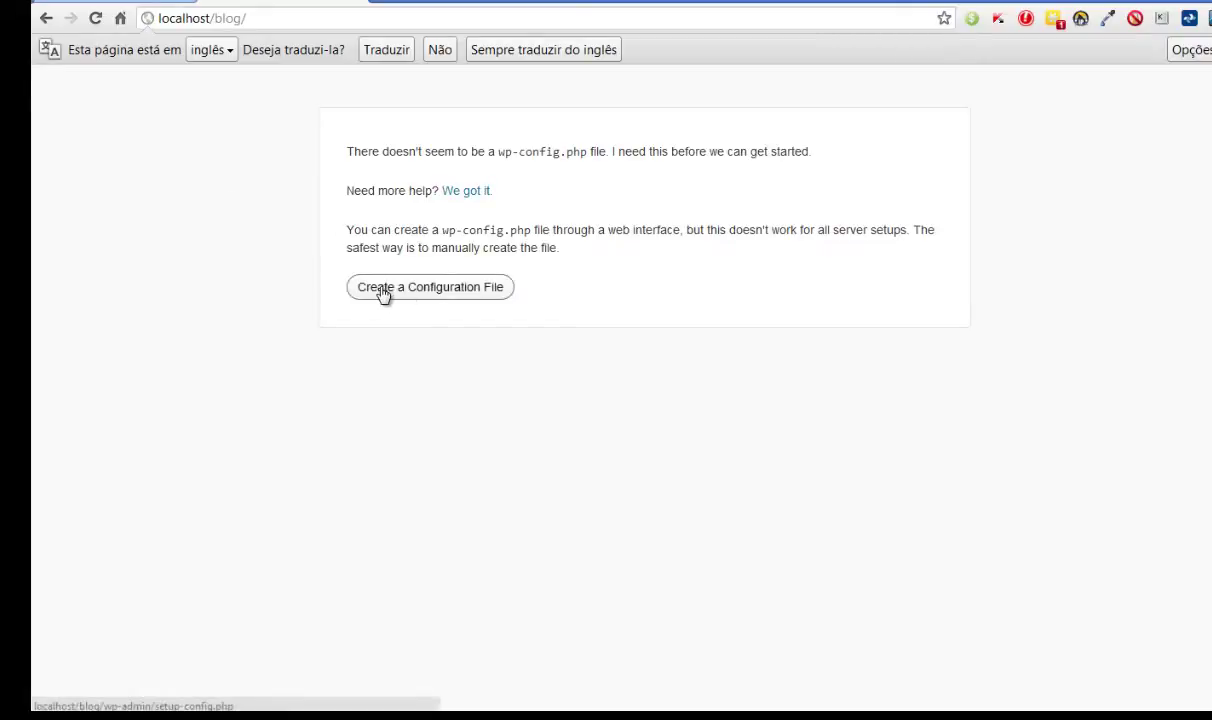
click(440, 290)
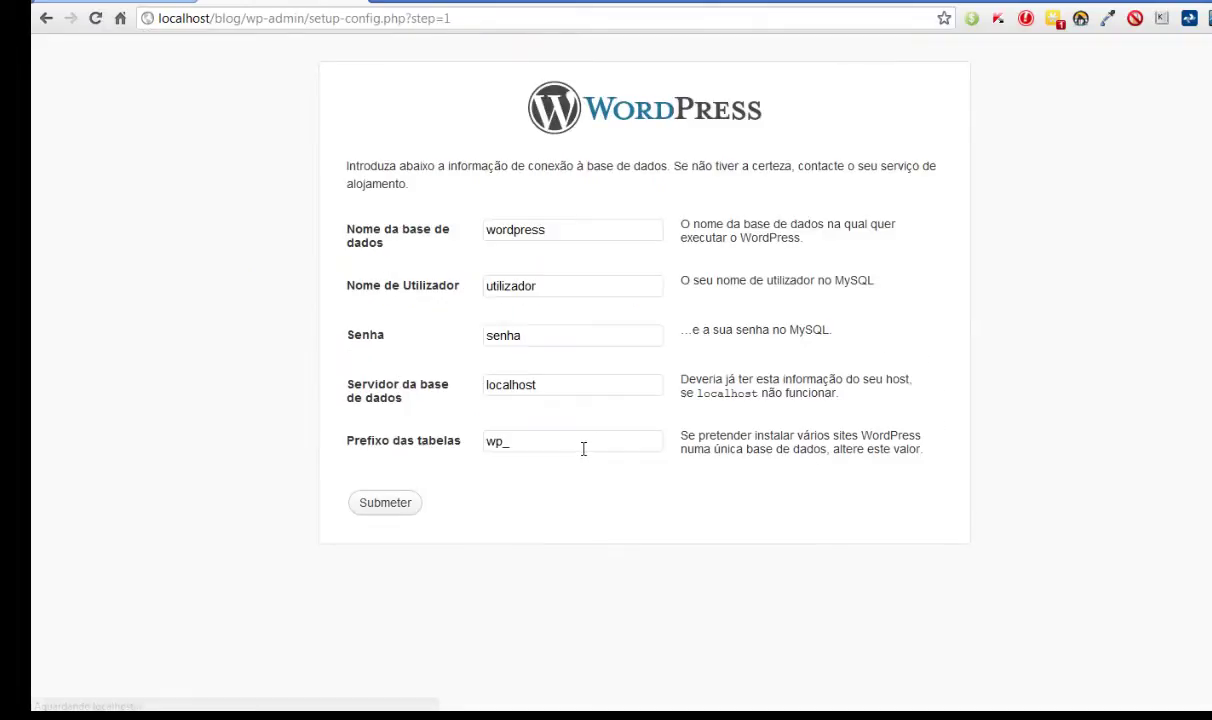
- Replace the database name 'wordpress' with 'mysql' in the setup form
double_click(540, 230)
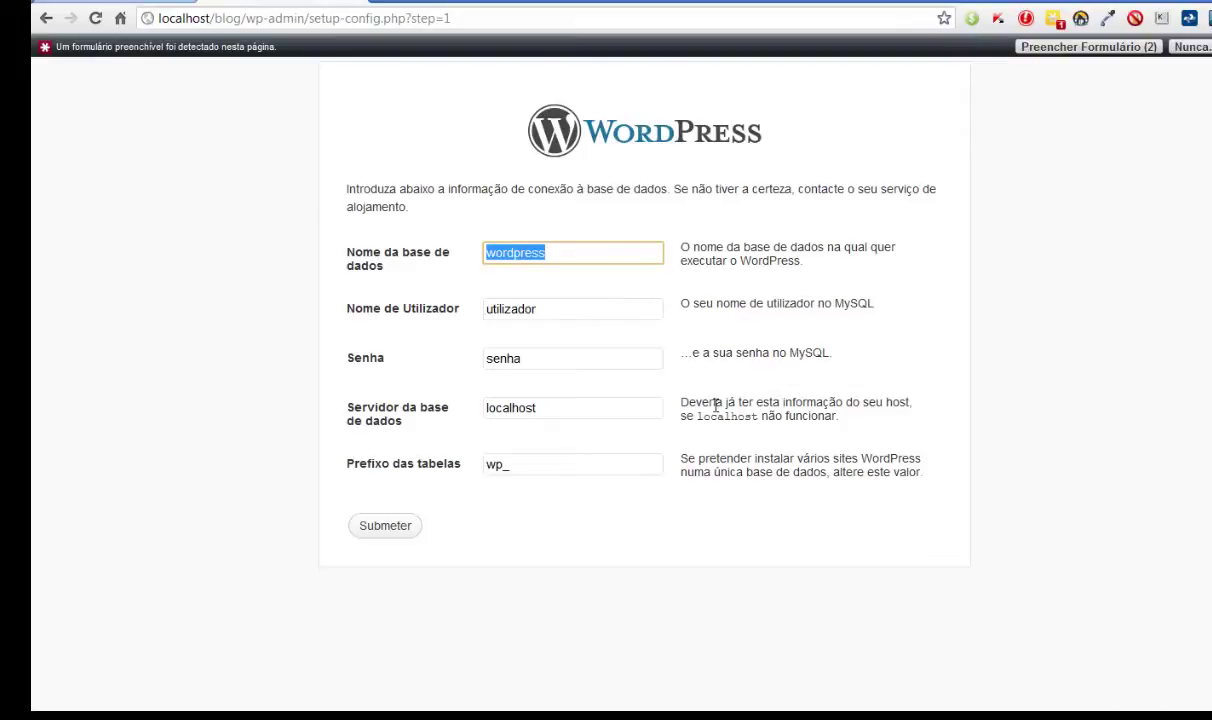
text(mysql)
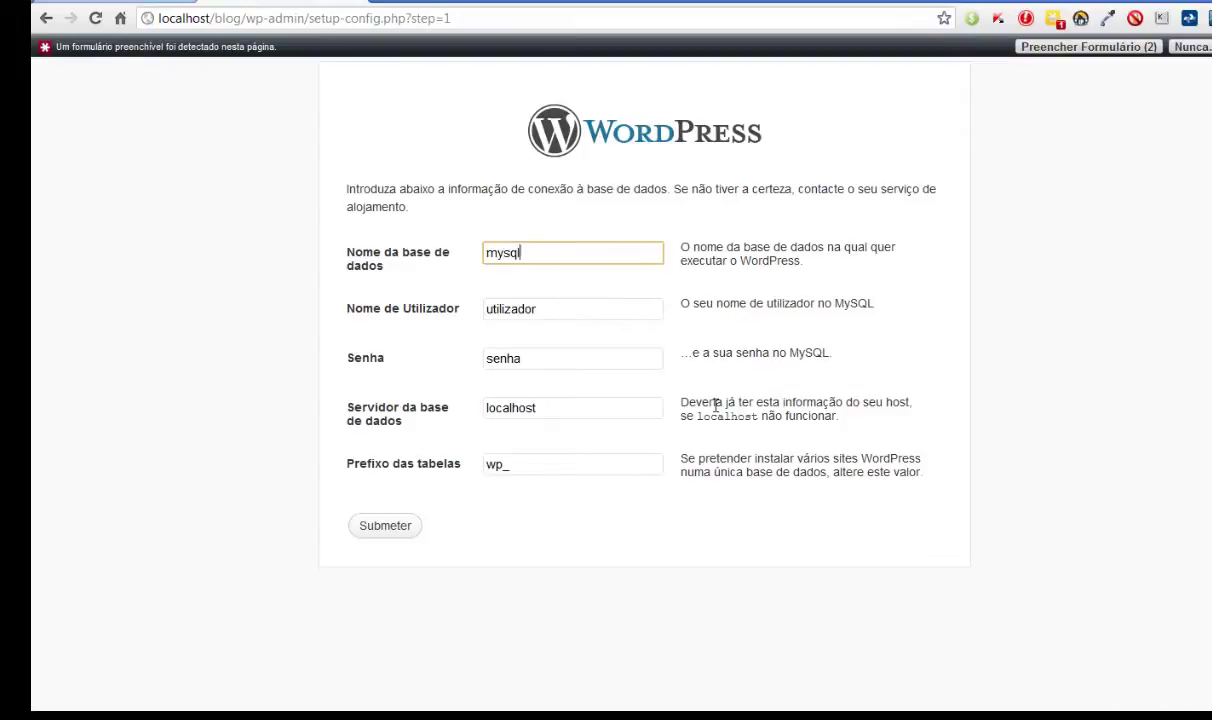
click(1102, 716)
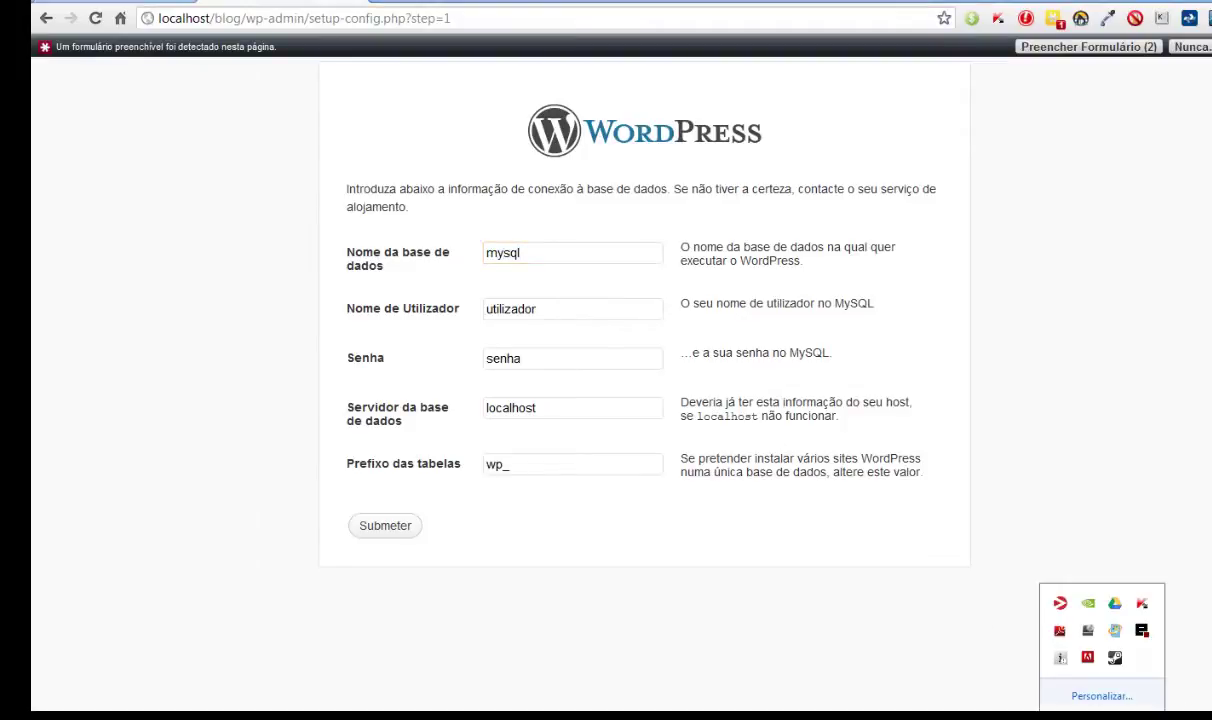
- Open EasyPHP Administration from its tray icon and launch phpMyAdmin from the modules list
right_click(1118, 659)
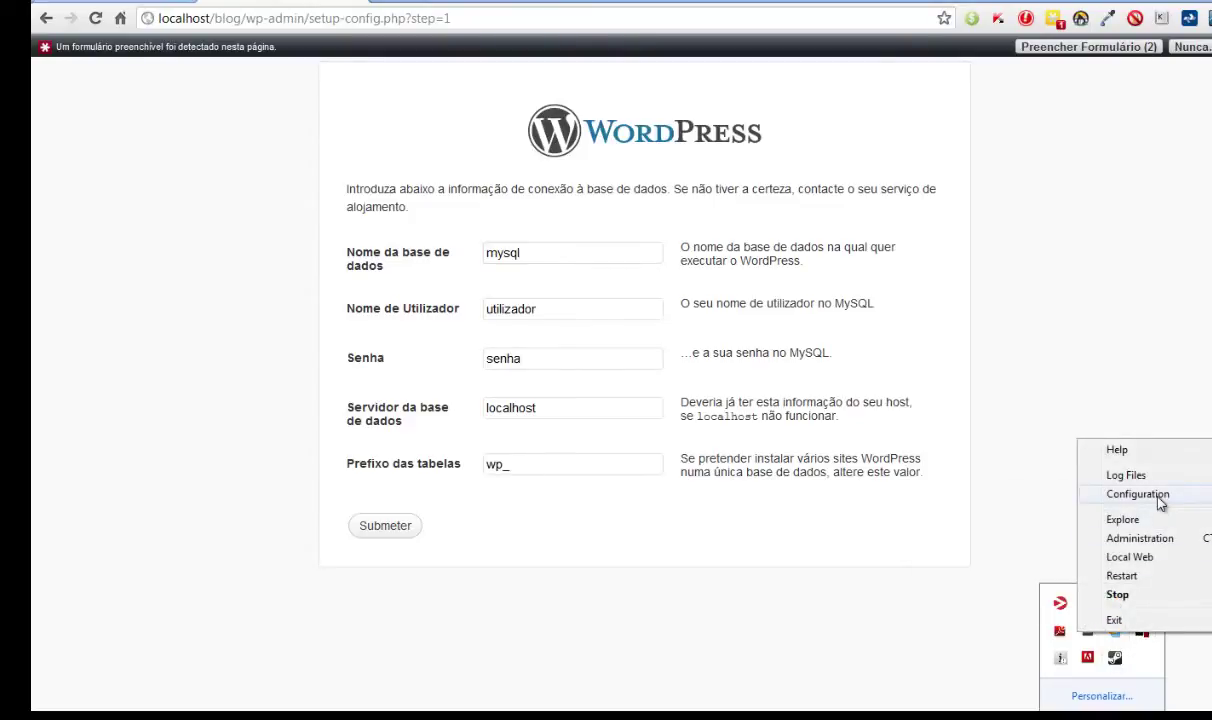
mouse_move(1160, 503)
click(1140, 538)
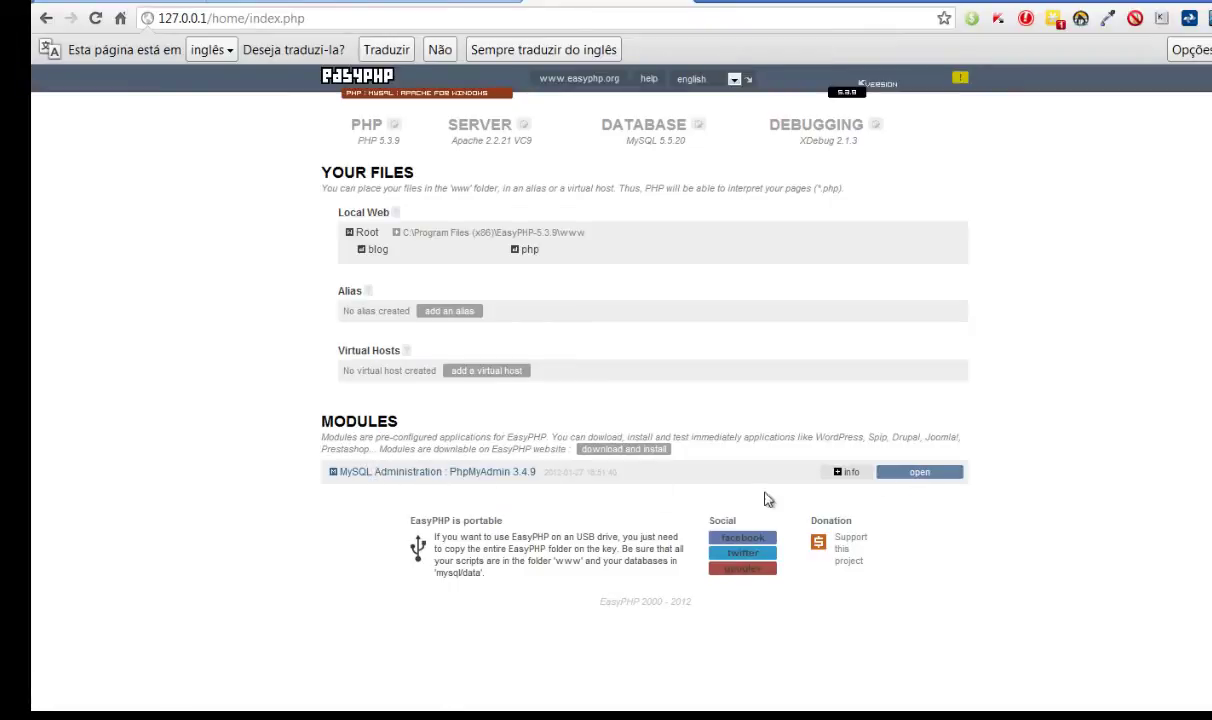
click(925, 472)
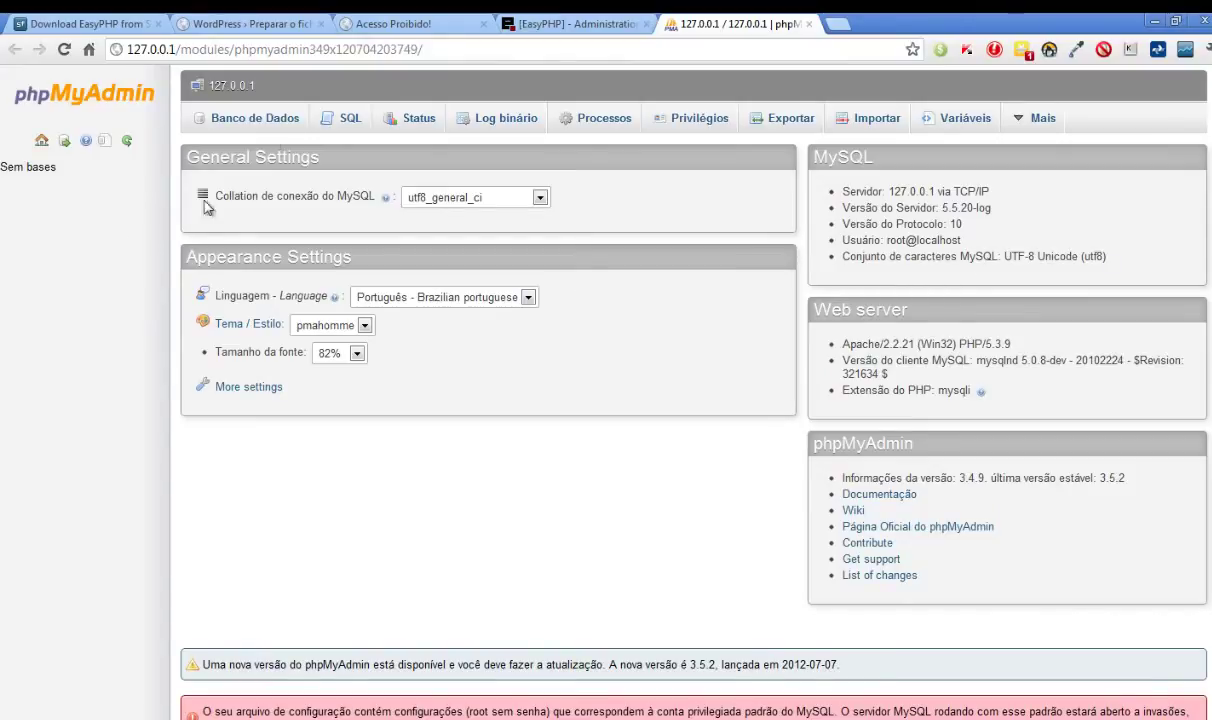
- Create a database named 'wordpress' under the Banco de Dados tab
click(258, 118)
click(262, 248)
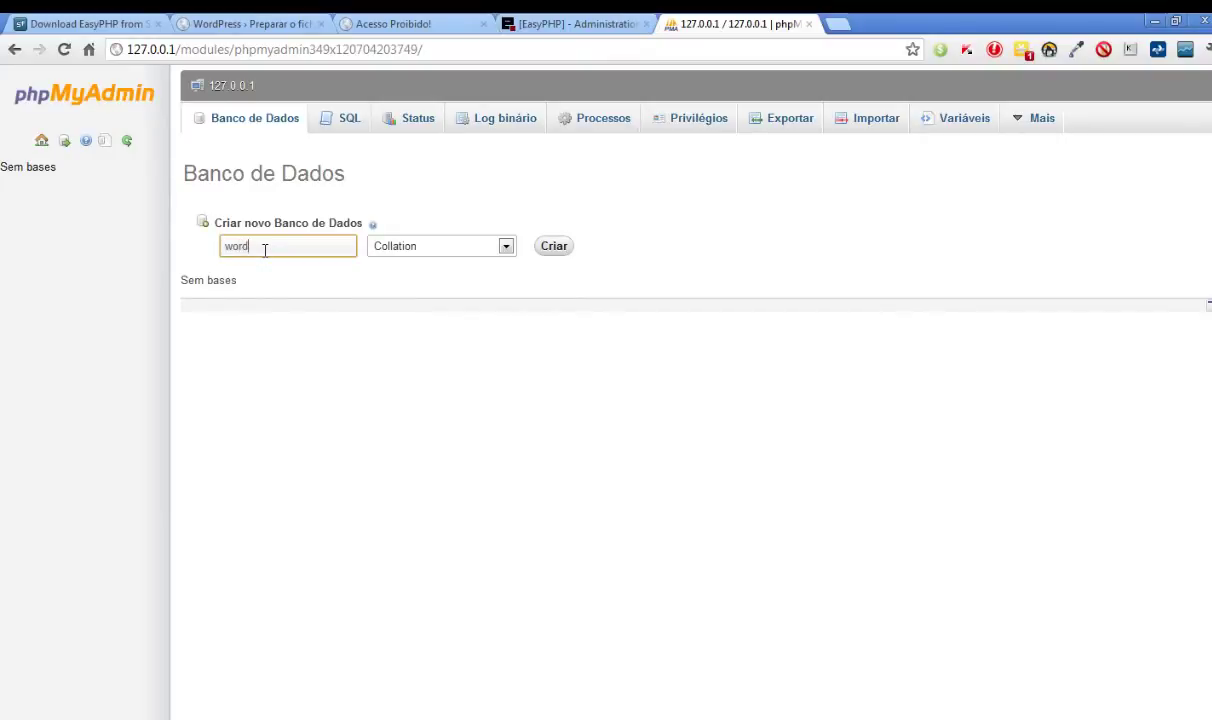
click(554, 247)
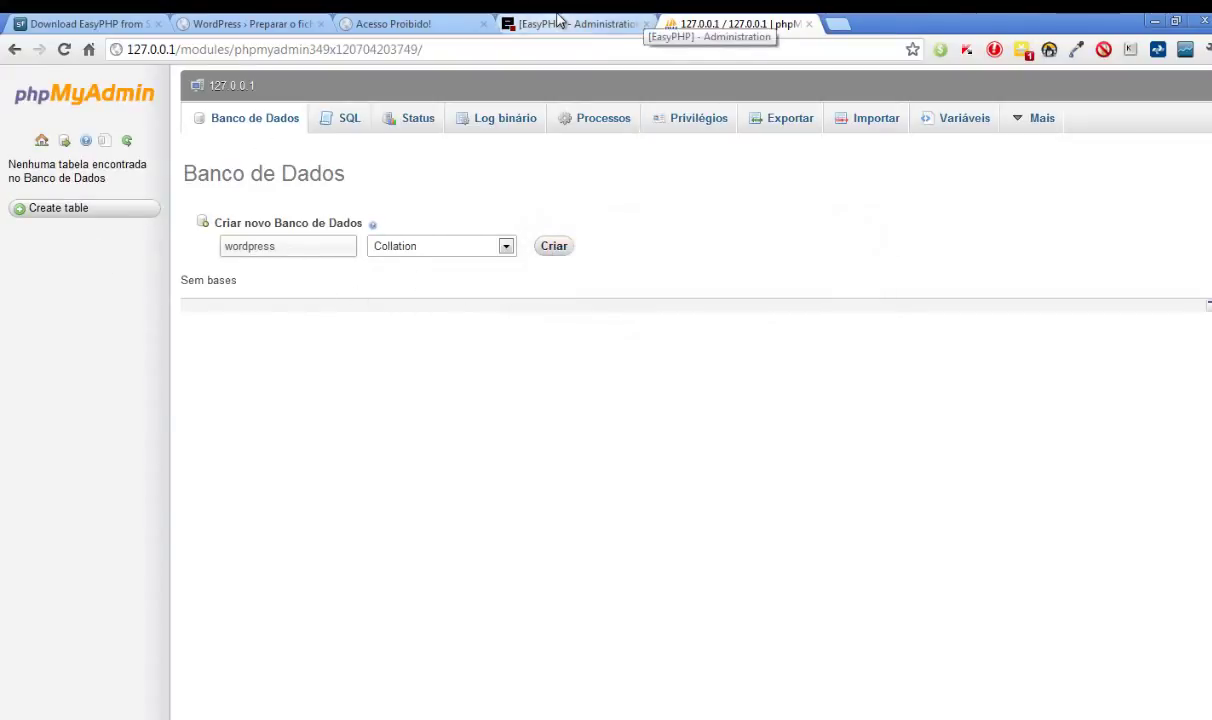
click(640, 22)
- Submit database 'wordpress', user root, blank password and prefix wp_, then start installing
click(262, 22)
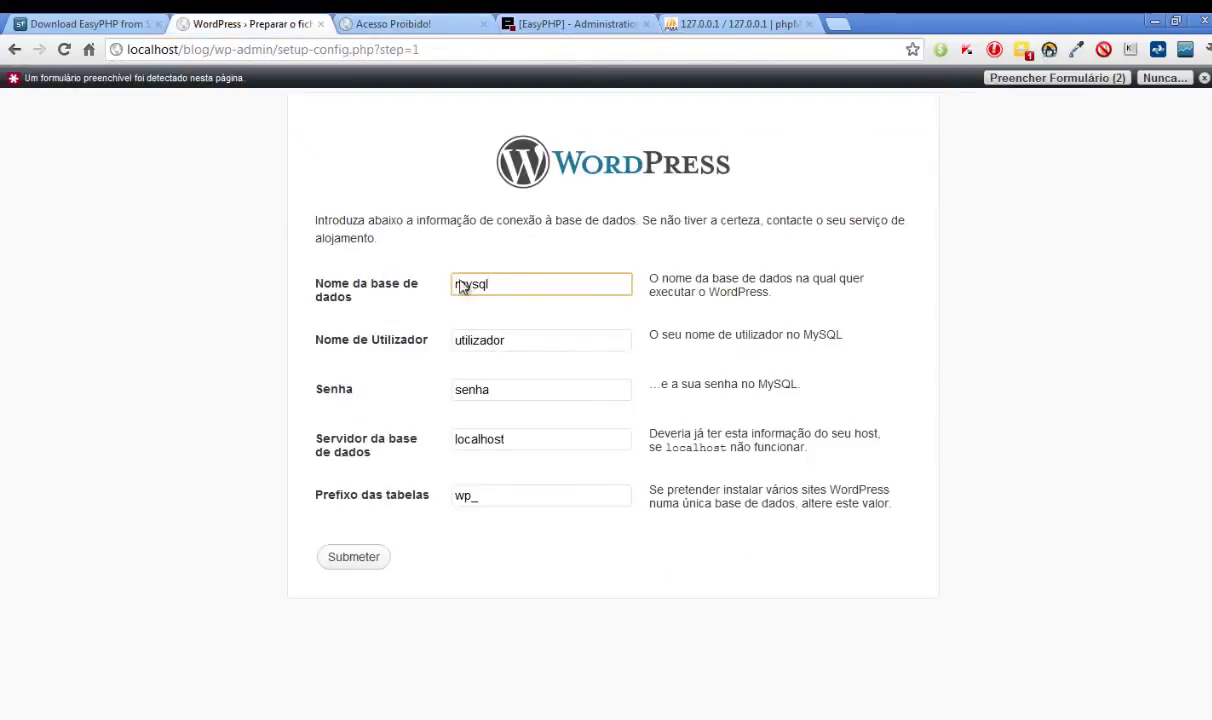
key(ctrl+a)
text(wordpre)
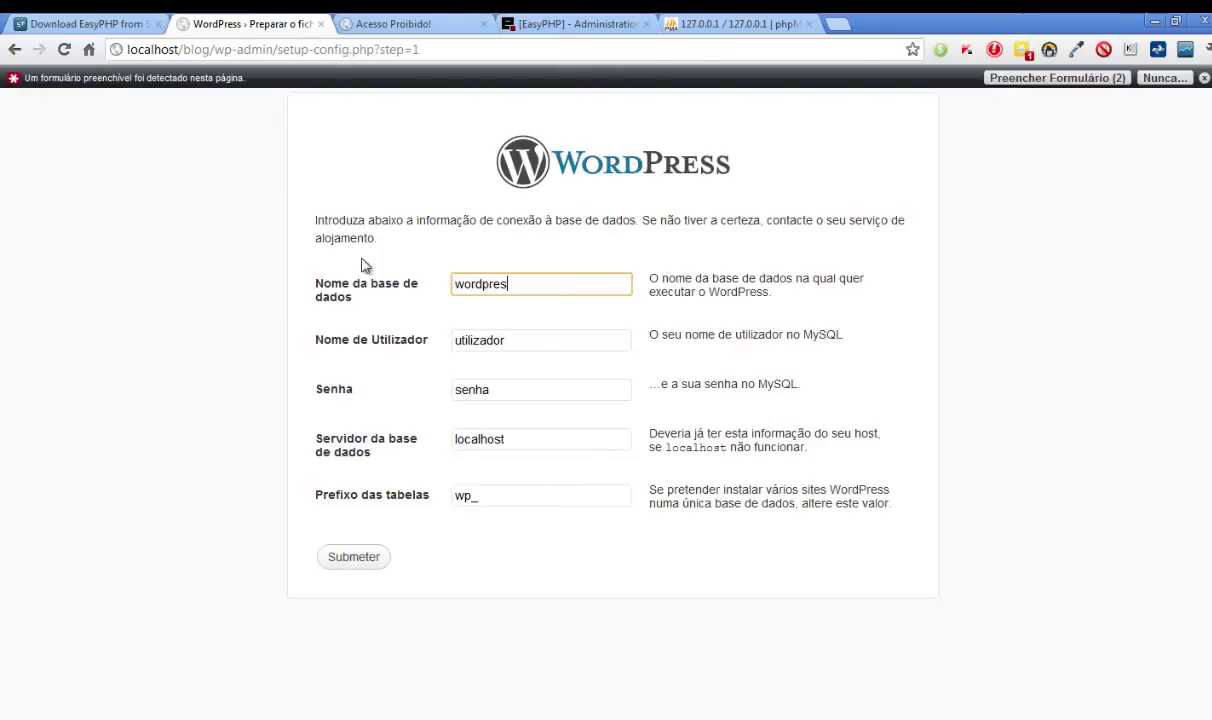
key(Tab)
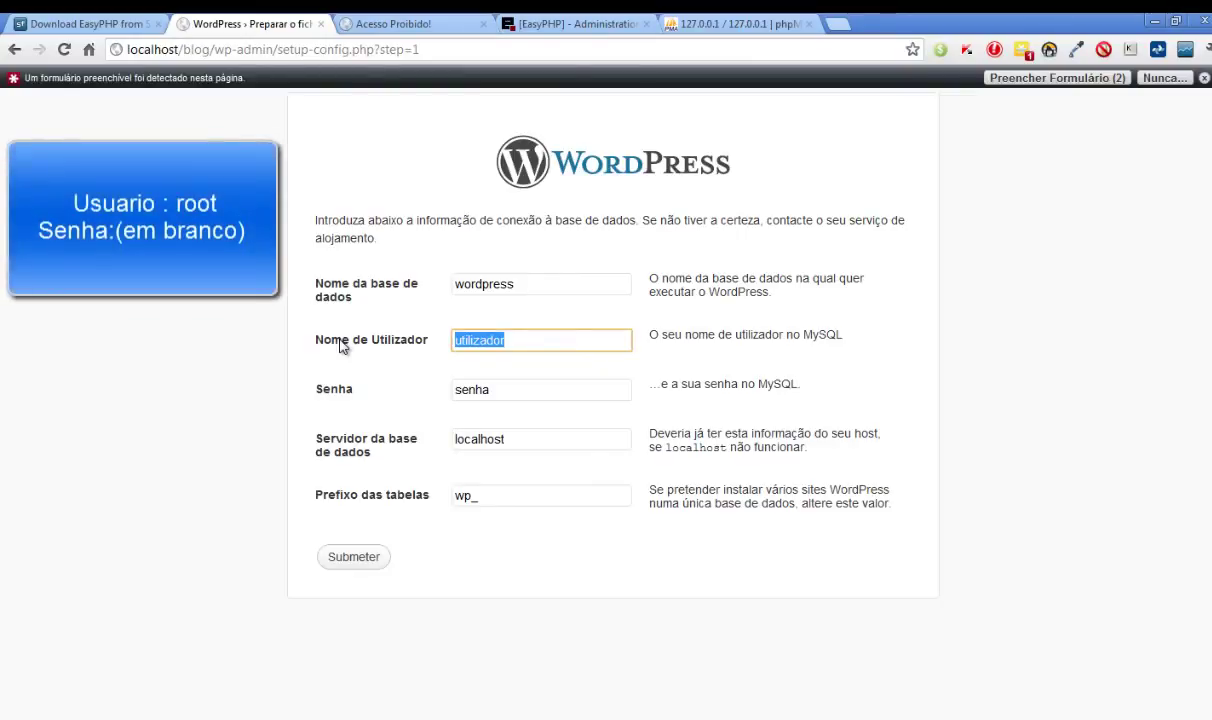
text(root)
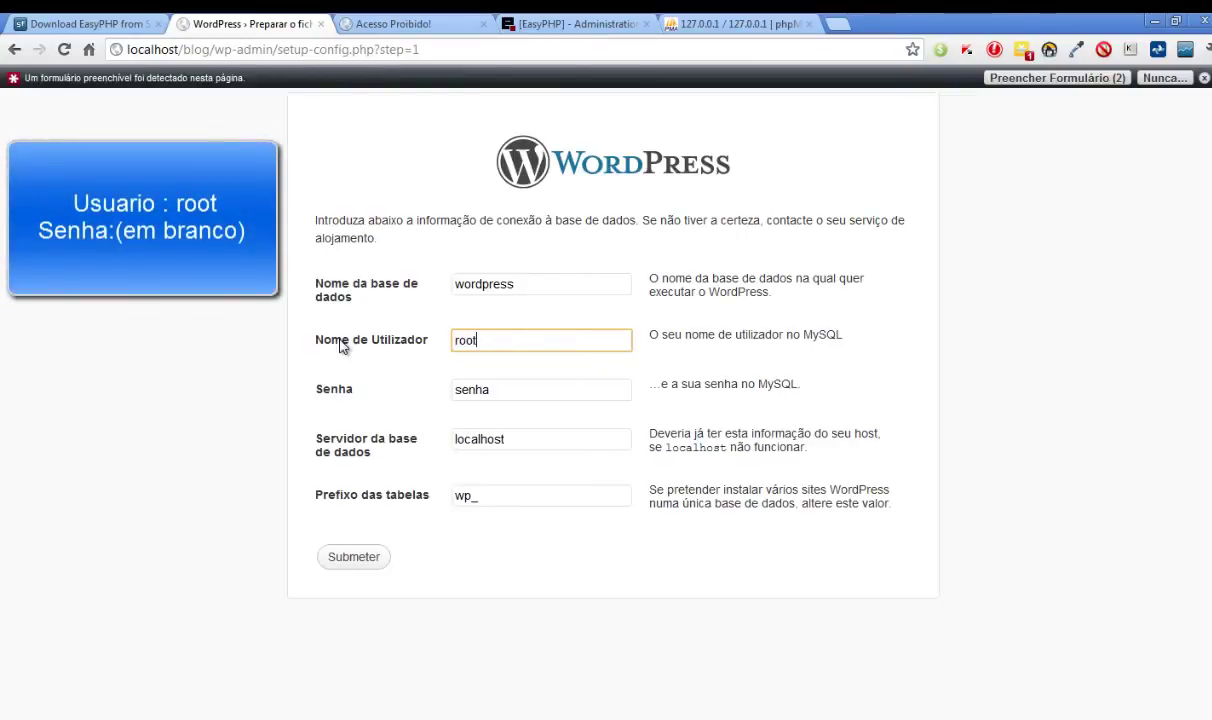
key(Tab)
key(BackSpace)
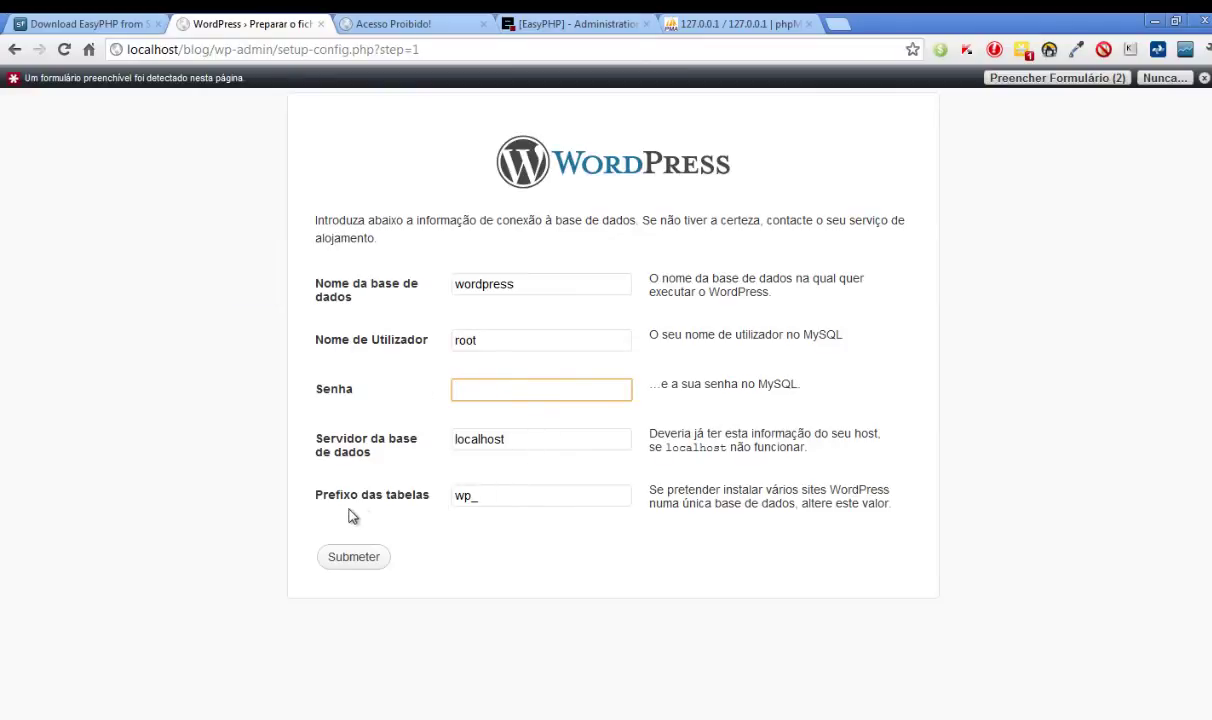
key(Tab)
key(Tab)
click(479, 500)
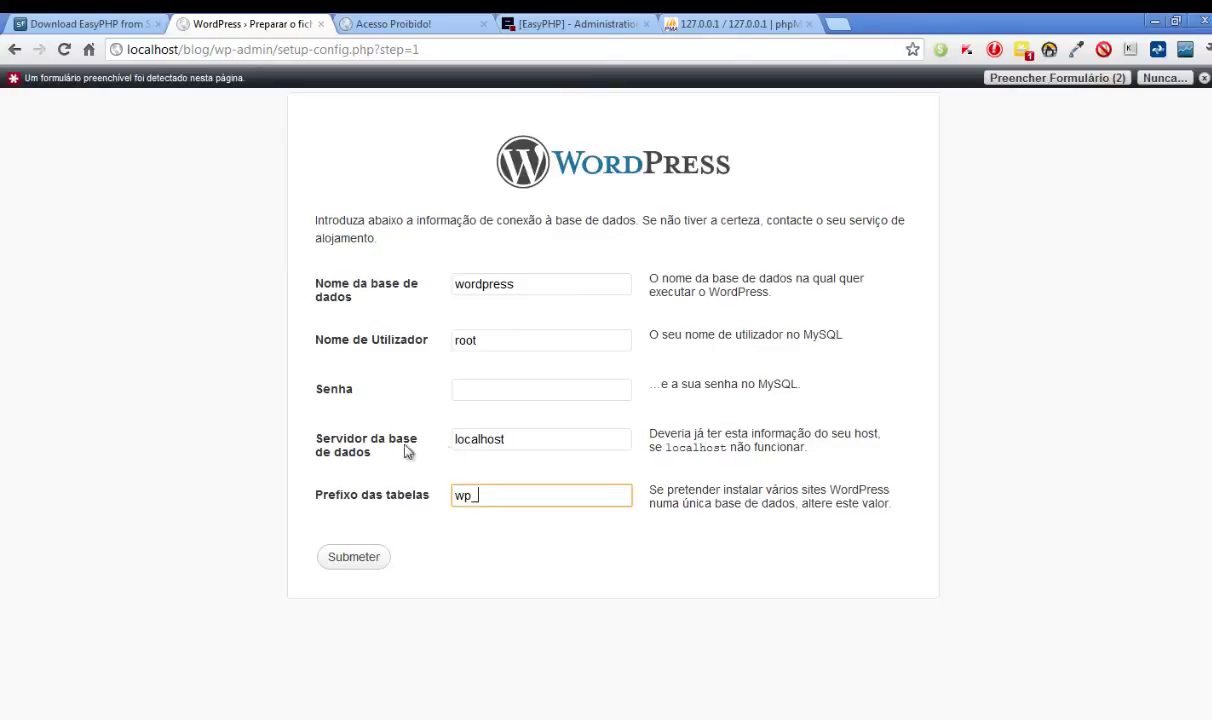
click(355, 553)
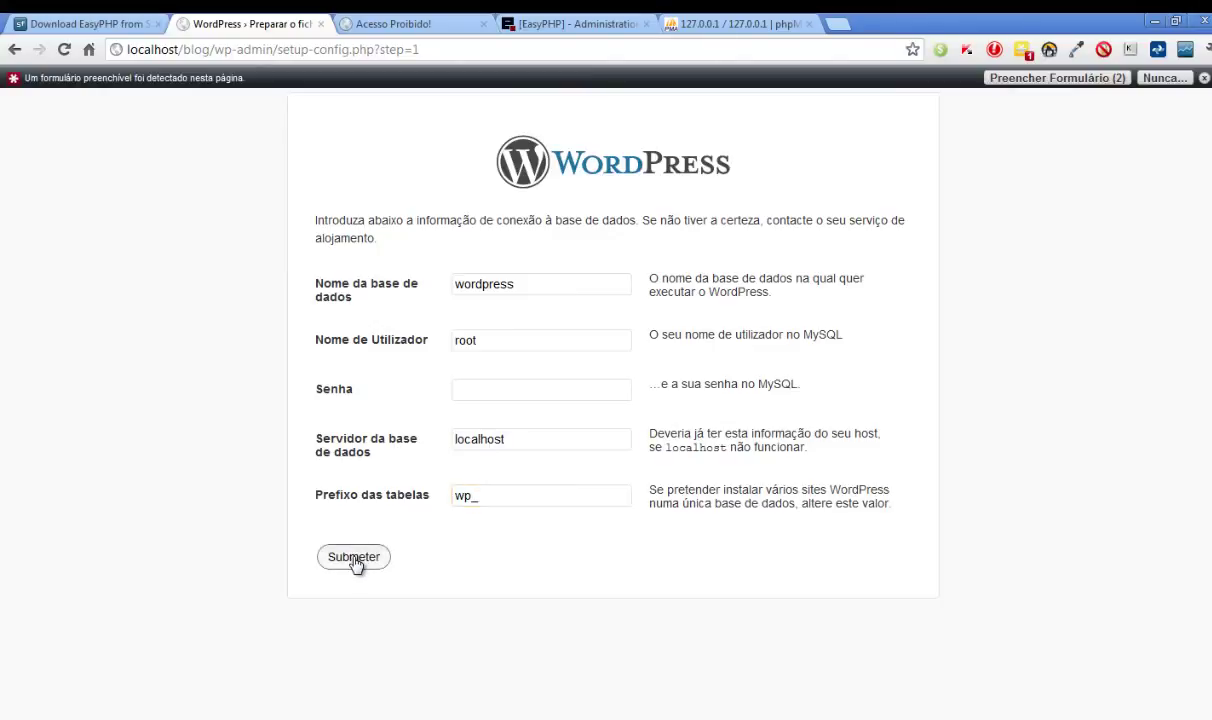
click(377, 257)
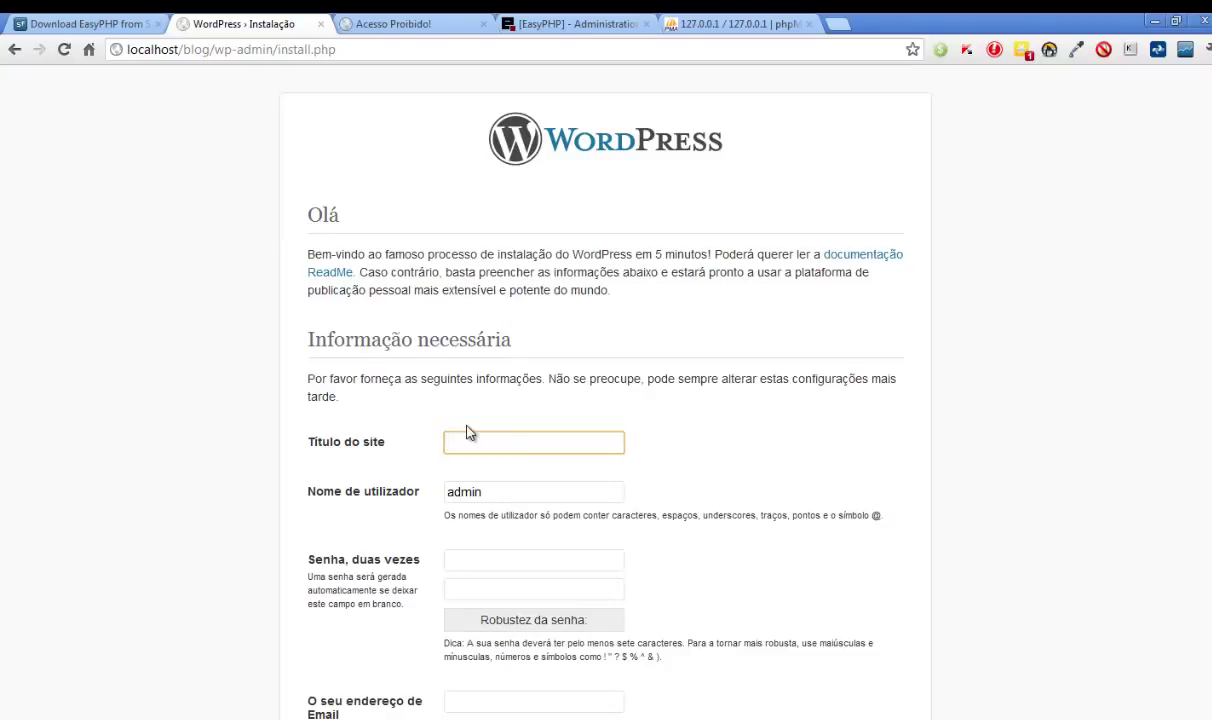
- Enter the site title 'Construido um tema' and the admin password twice
text(Construido um tema)
scroll(470, 425, down, 2)
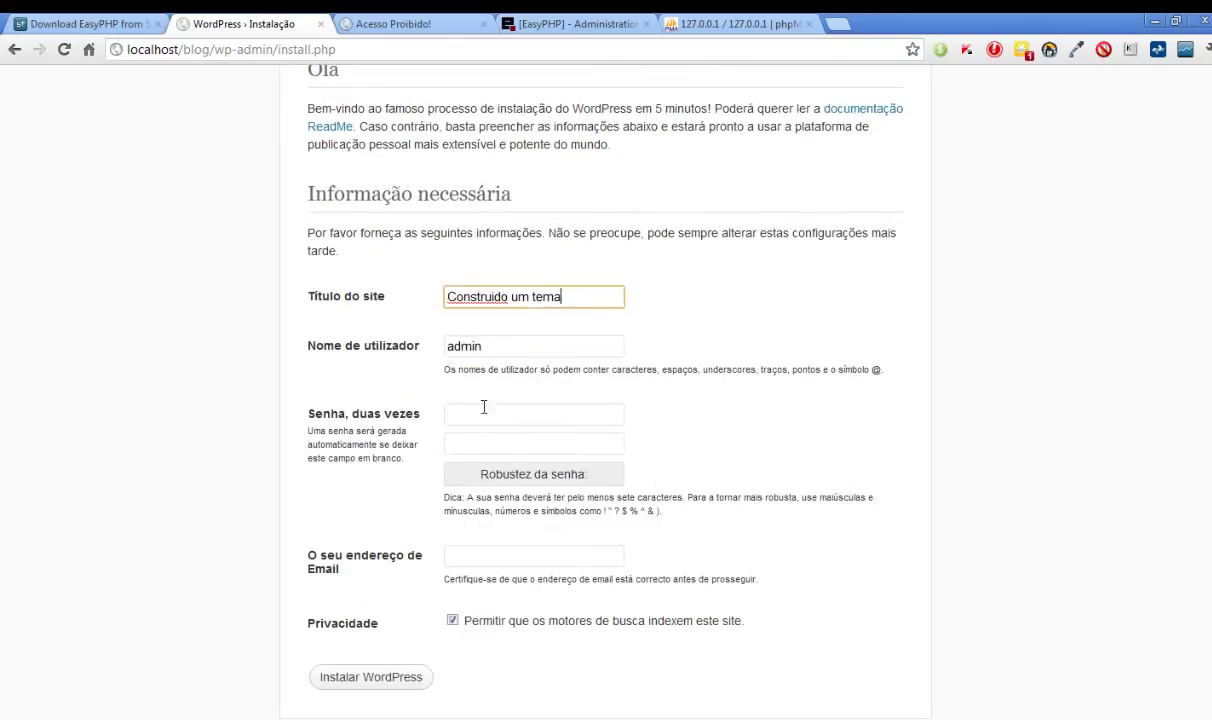
key(Tab)
click(502, 442)
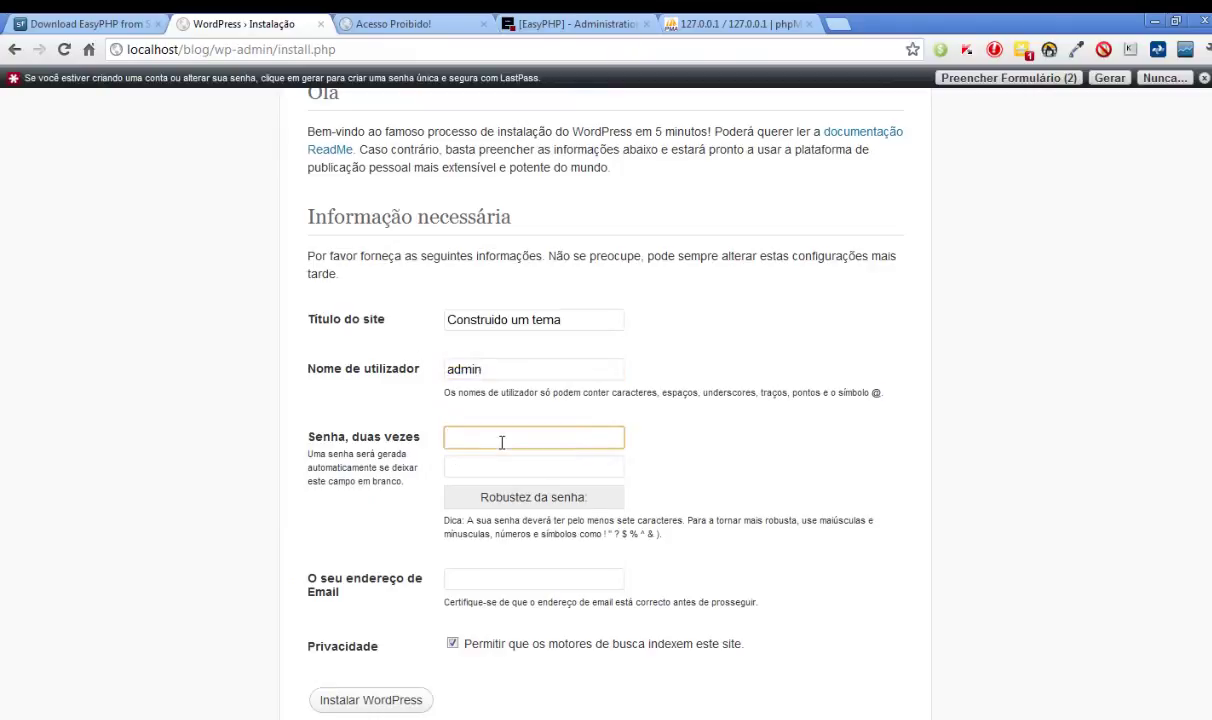
text(123456)
key(Tab)
text(123456)
- Fill in the contact e-mail address and run the WordPress installation
scroll(502, 442, down, 1)
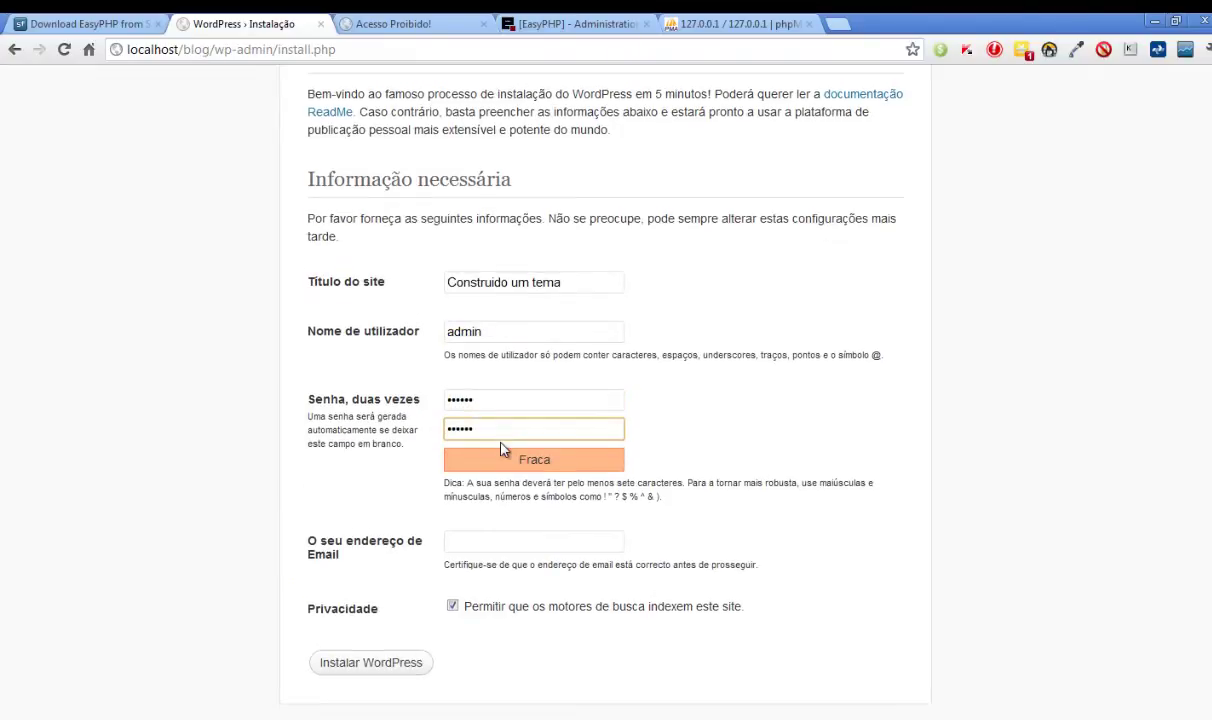
click(500, 541)
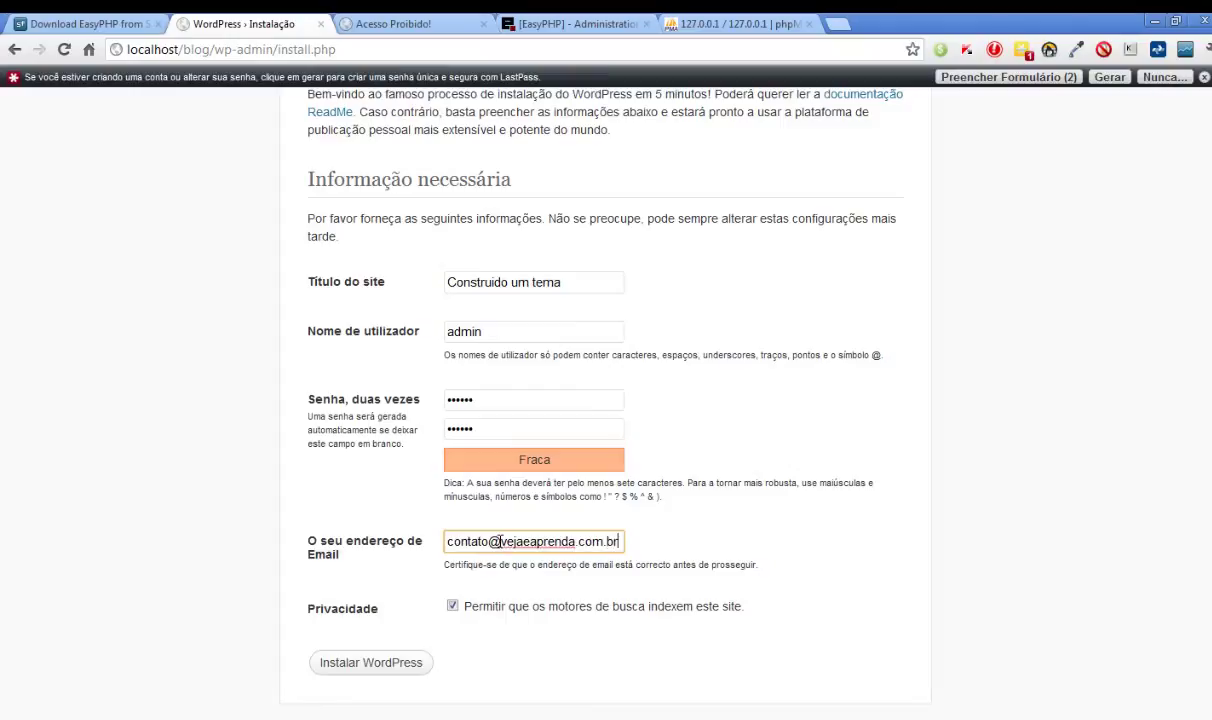
click(378, 662)
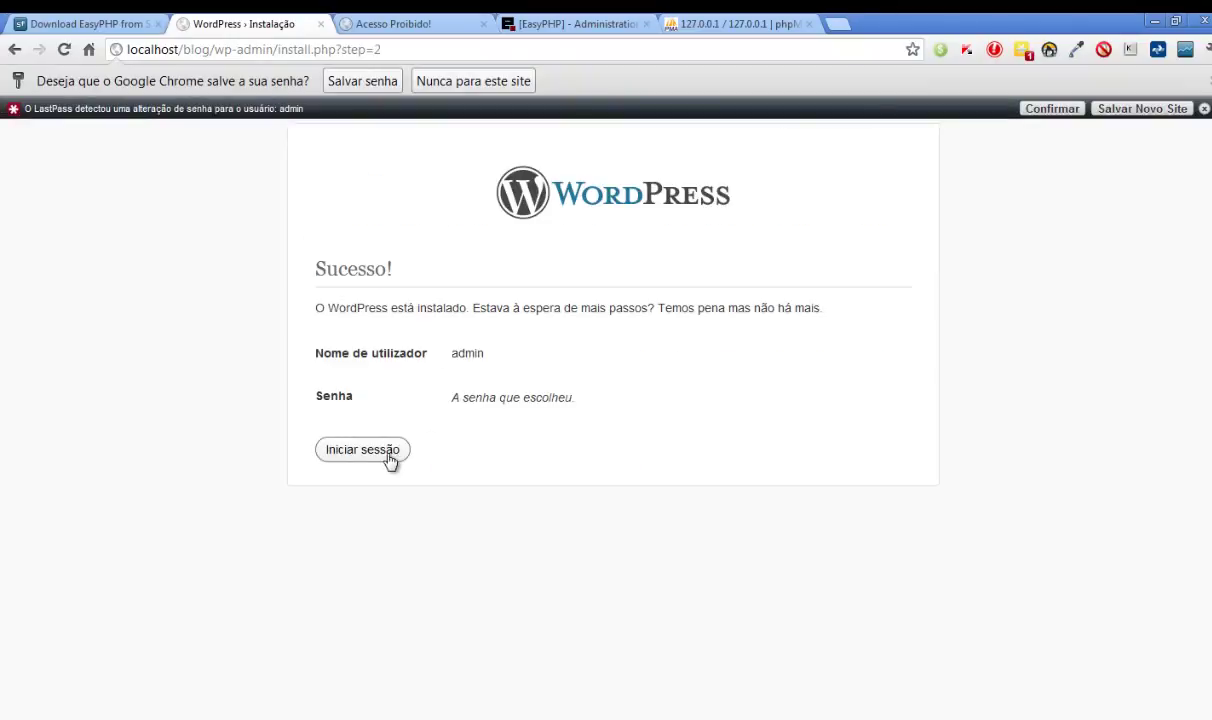
- Sign in as admin with the account password to reach the Painel dashboard
click(385, 453)
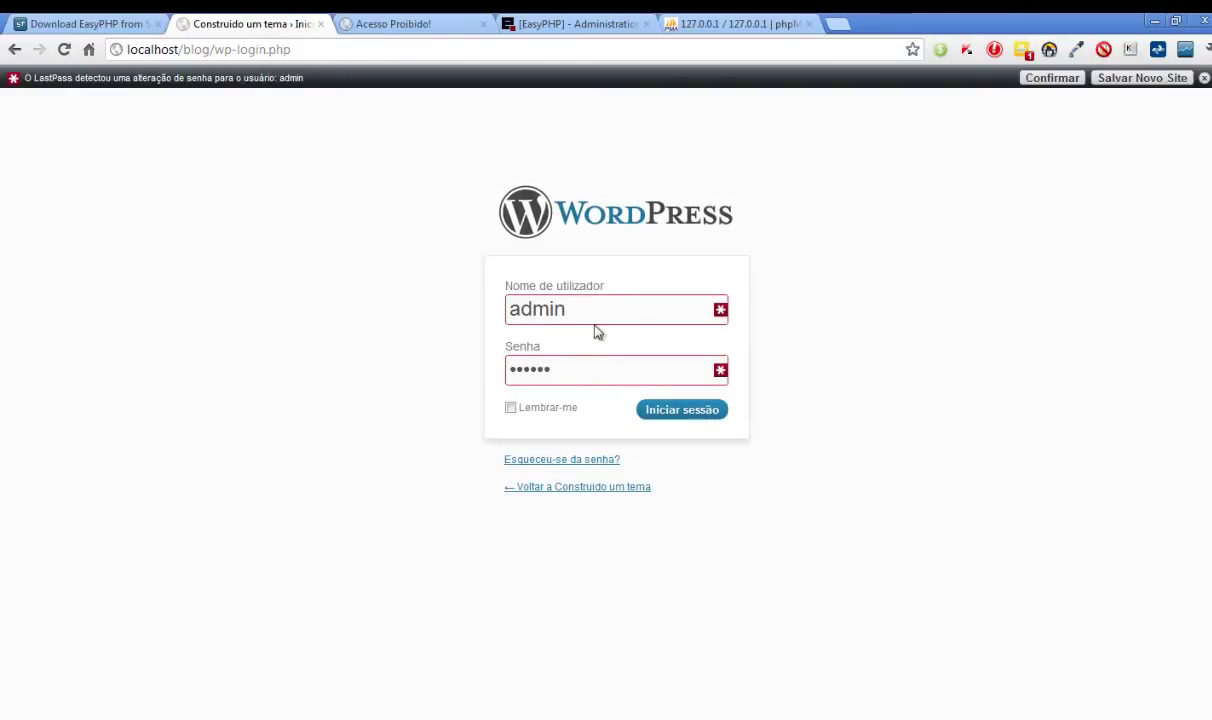
click(504, 311)
key(ctrl+a)
key(Right)
key(ctrl+a)
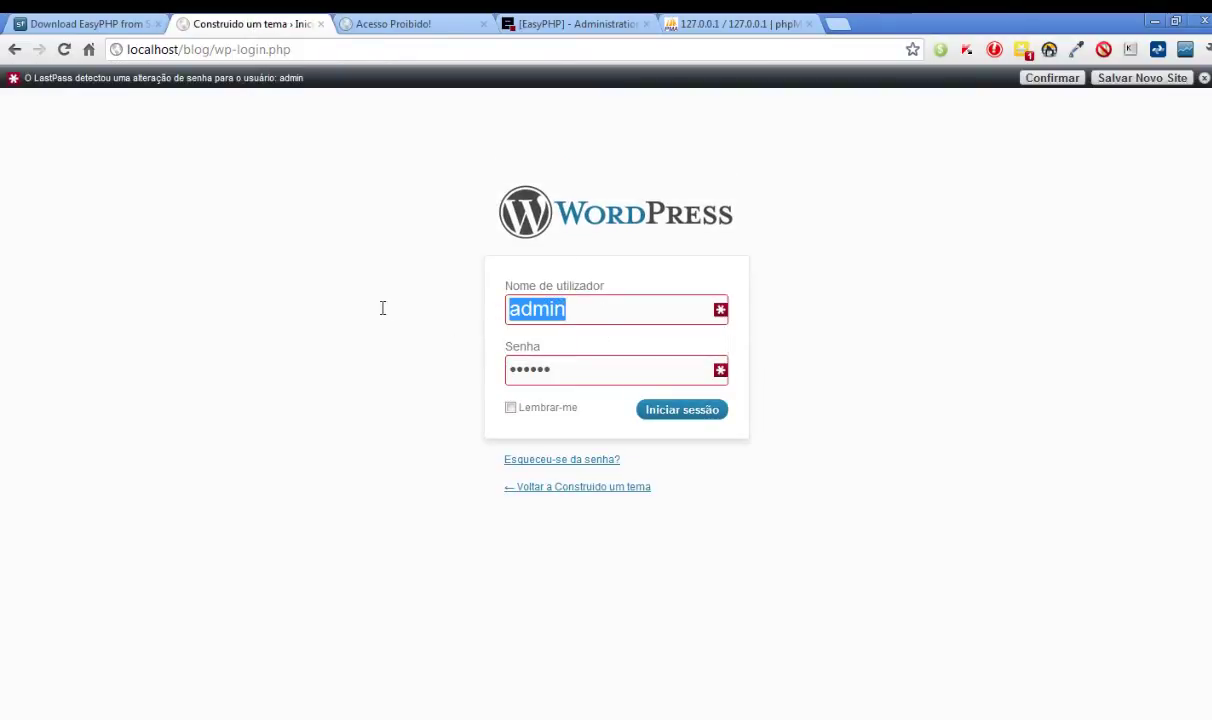
text(admin)
key(Tab)
text(adm)
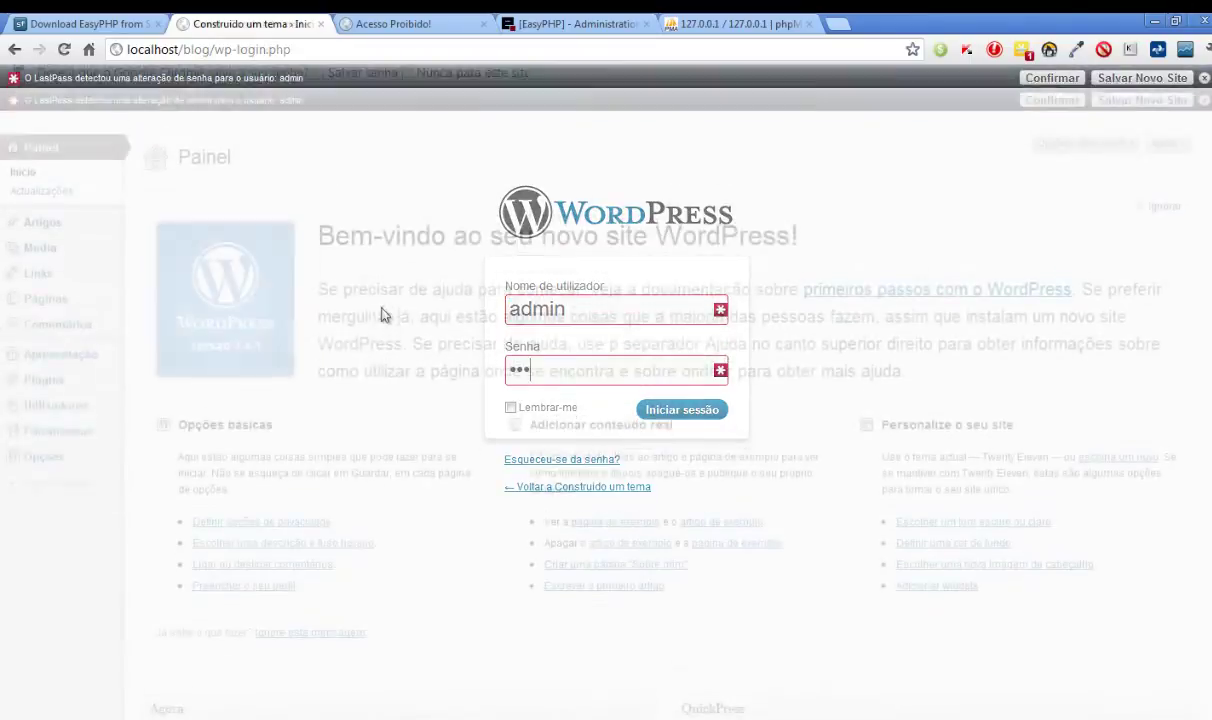
scroll(373, 347, down, 4)
scroll(373, 347, up, 4)
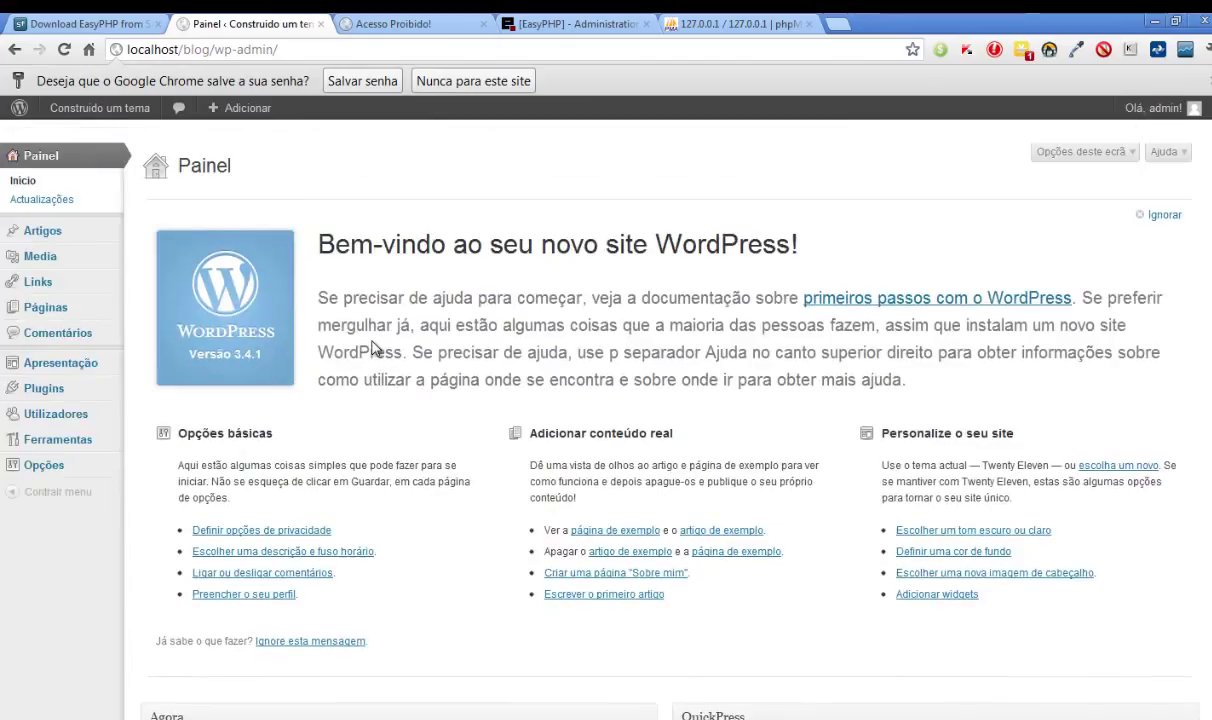
scroll(373, 347, down, 5)
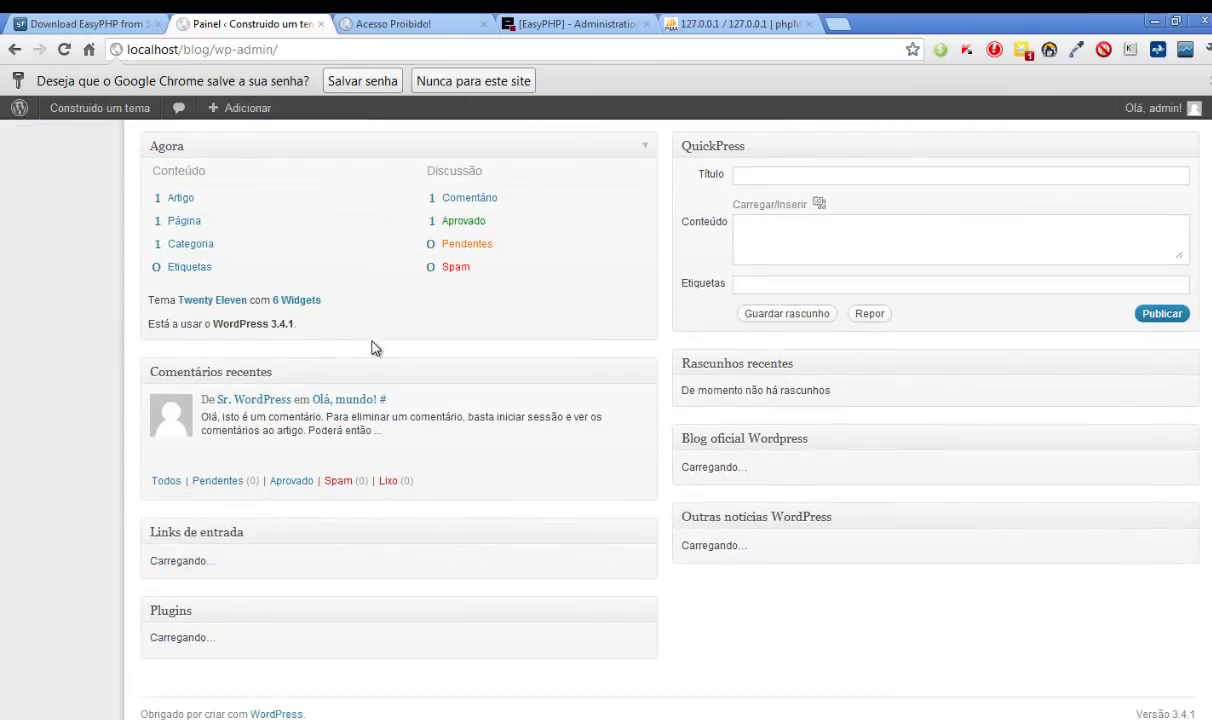